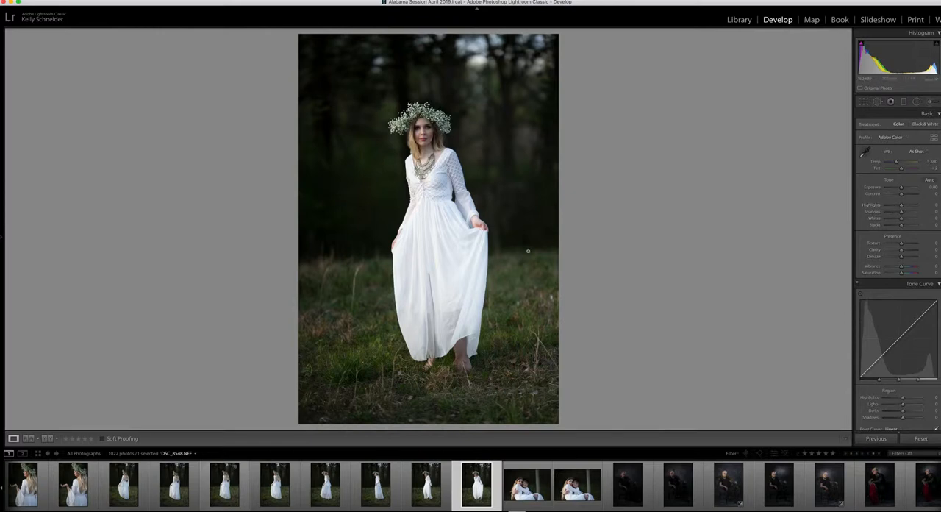
# Step: Lower the photo's Highlights to -32, checking the detail in the white dress up close
pyautogui.click(448, 257)
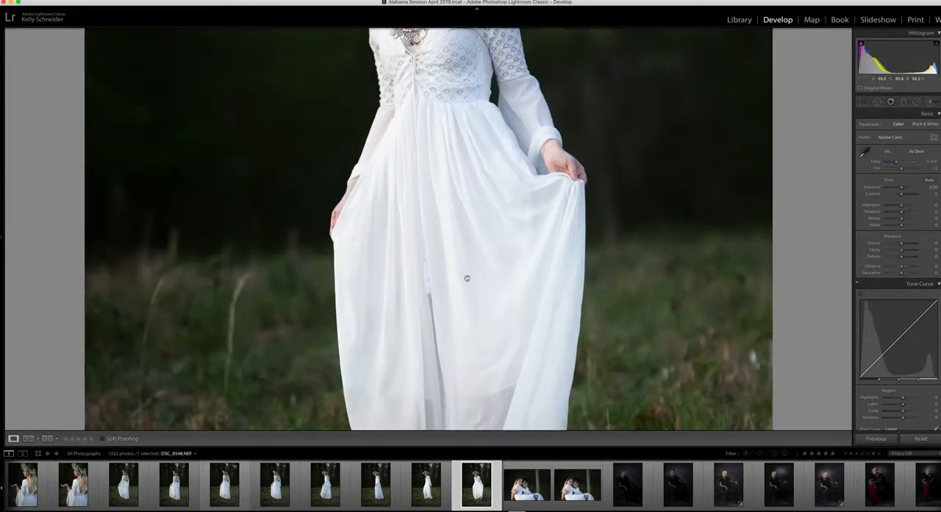
pyautogui.click(467, 278)
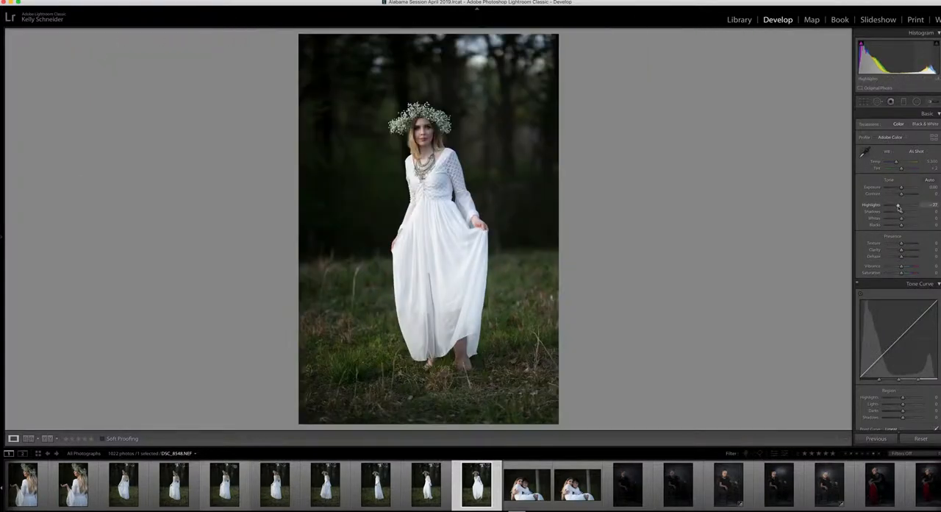
pyautogui.moveTo(899, 208); pyautogui.dragTo(897, 208)
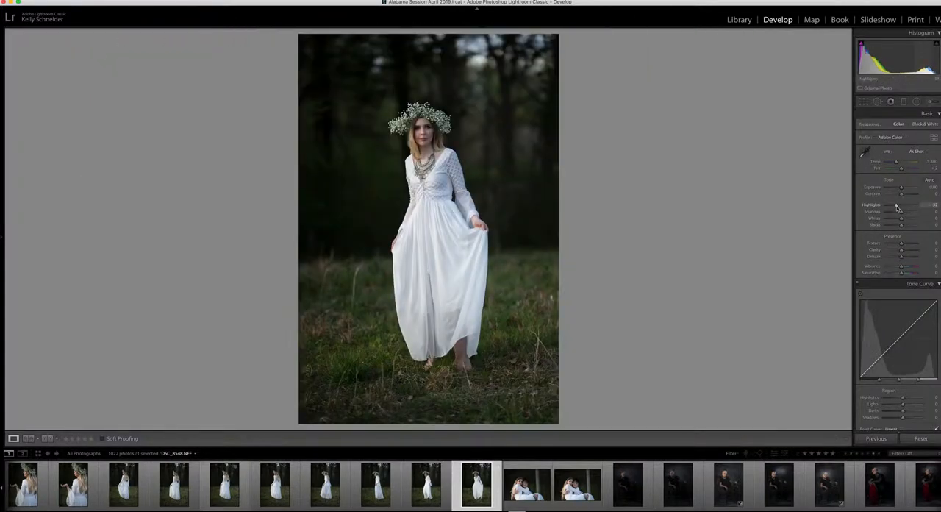
pyautogui.click(462, 234)
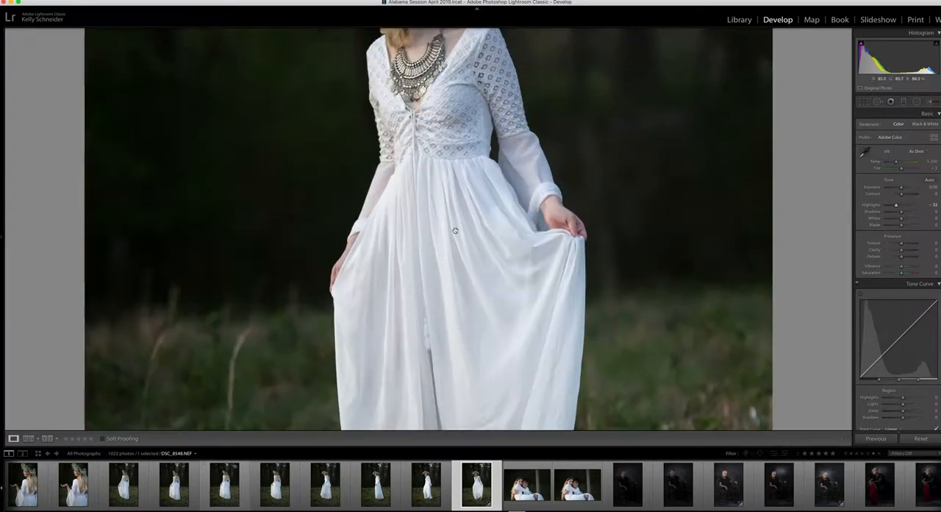
pyautogui.click(455, 231)
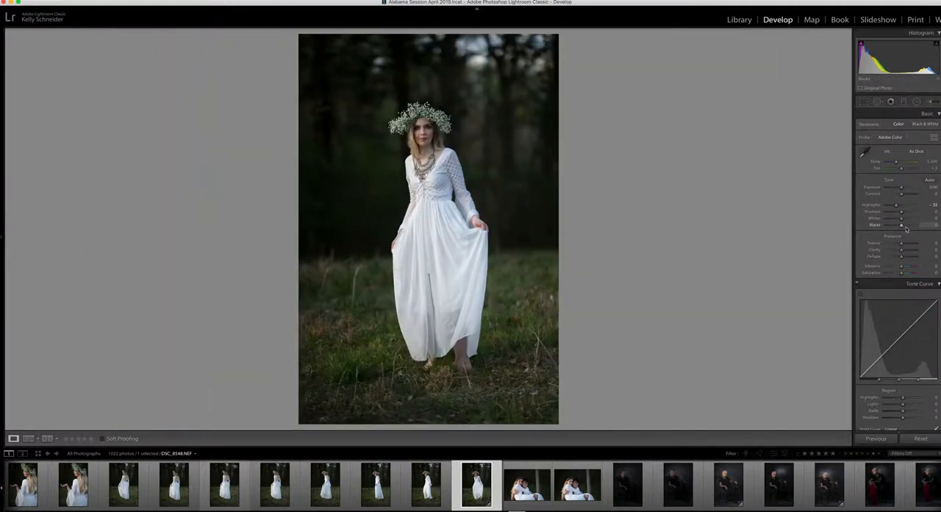
# Step: Raise the photo's Shadows to +32, checking the woman's face and the background up close
pyautogui.moveTo(900, 212); pyautogui.dragTo(905, 213)
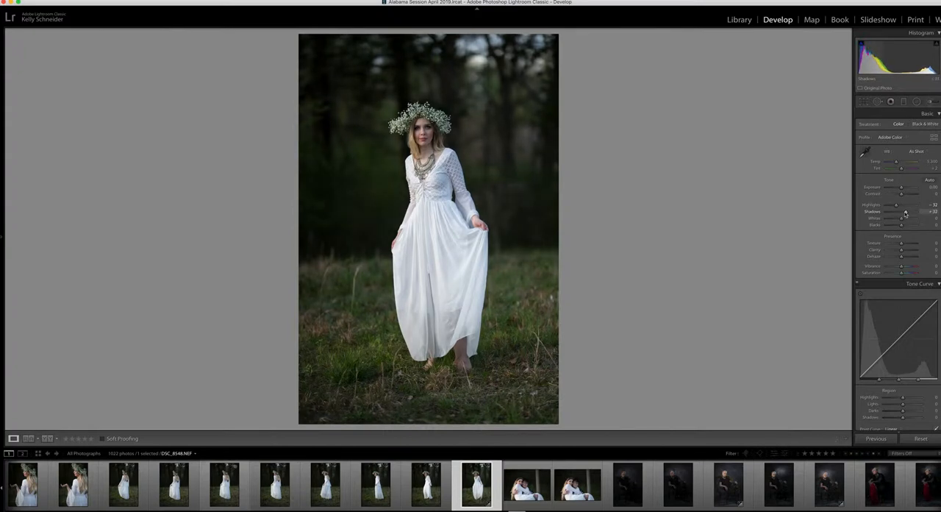
pyautogui.click(452, 234)
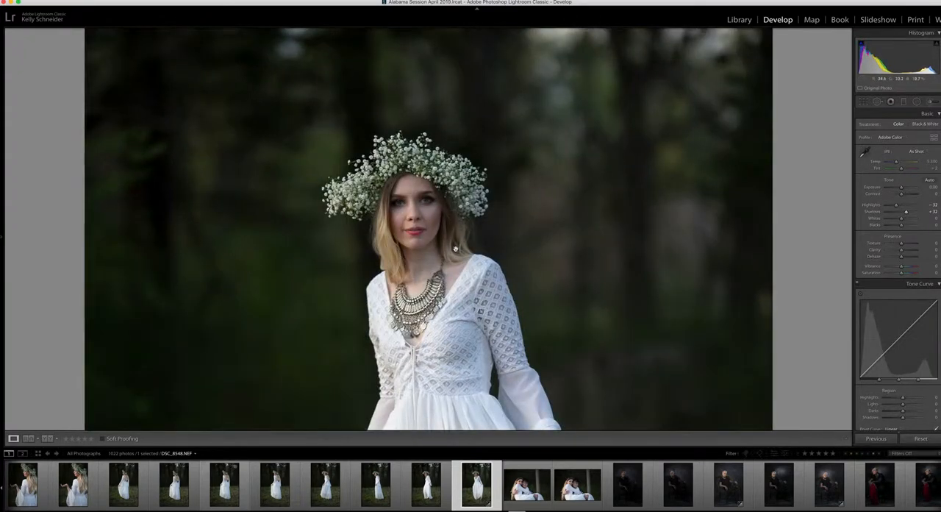
pyautogui.click(487, 229)
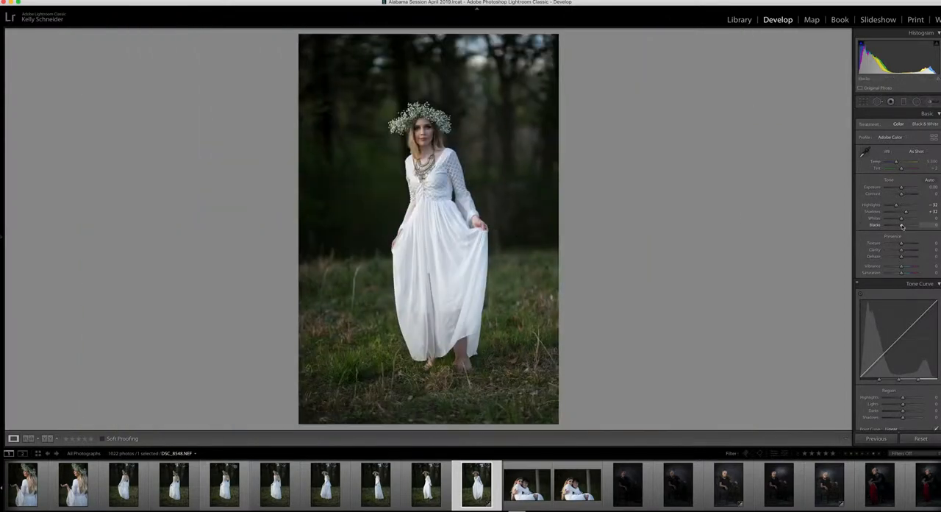
pyautogui.moveTo(902, 226); pyautogui.dragTo(902, 227)
pyautogui.click(864, 151)
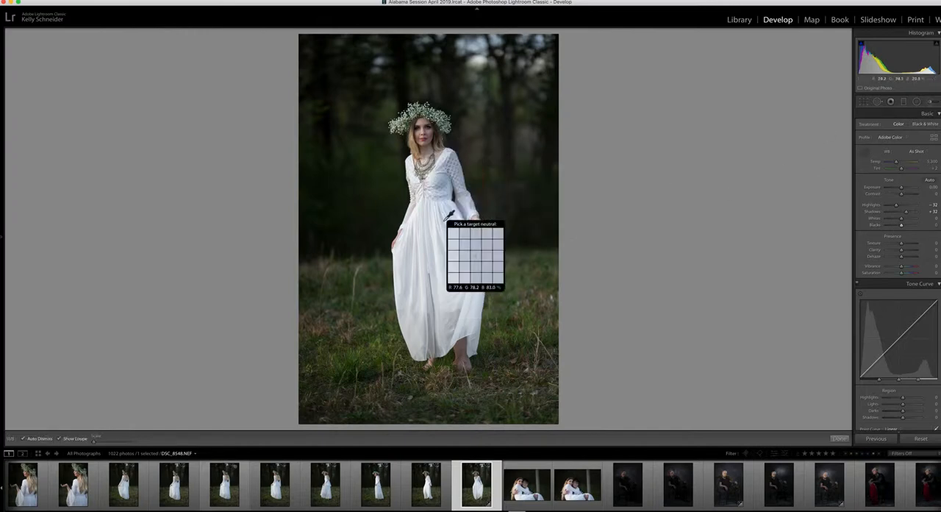
pyautogui.click(864, 152)
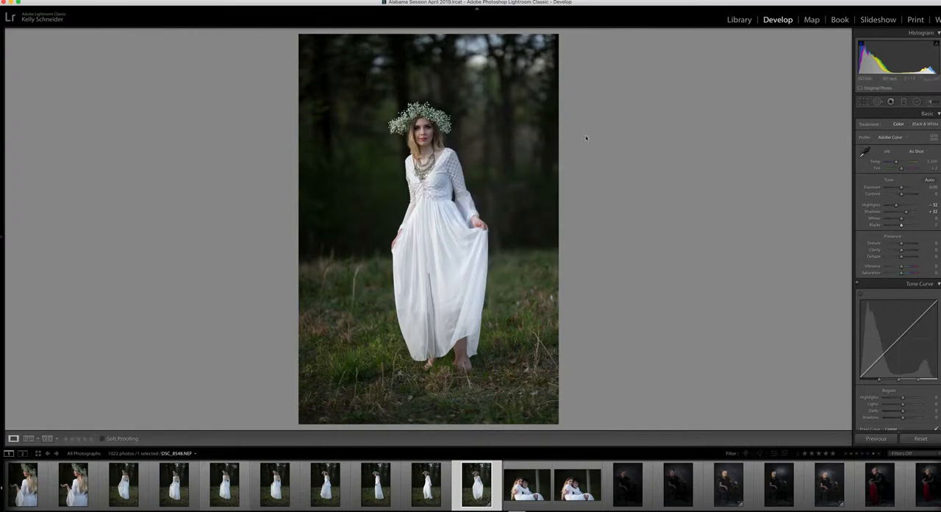
pyautogui.click(428, 131)
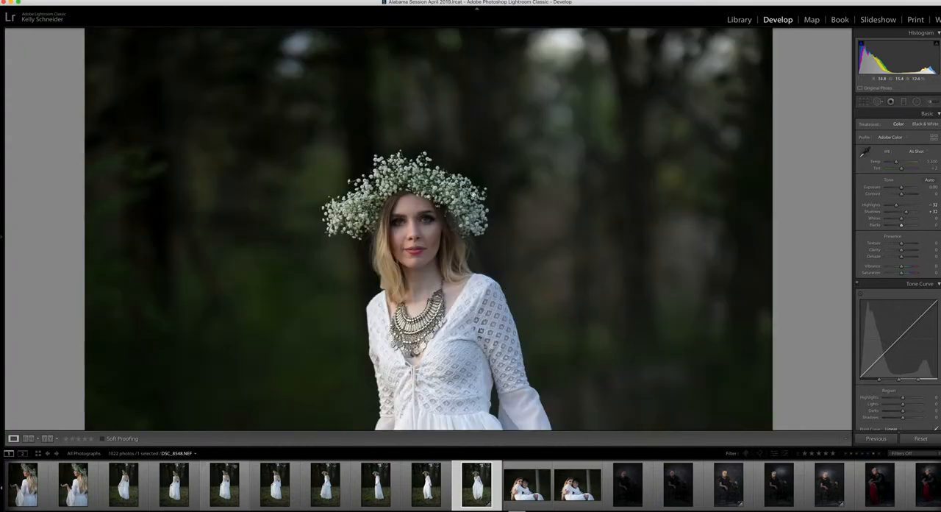
pyautogui.moveTo(428, 131); pyautogui.dragTo(427, 98)
pyautogui.click(427, 98)
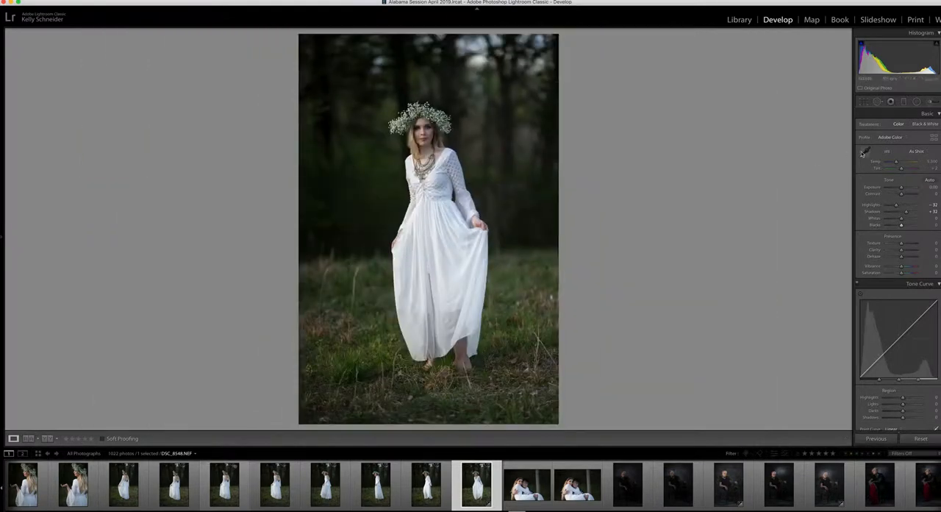
# Step: Set the white balance by sampling the white dress as neutral, and adjust the temperature to 6,132
pyautogui.click(864, 152)
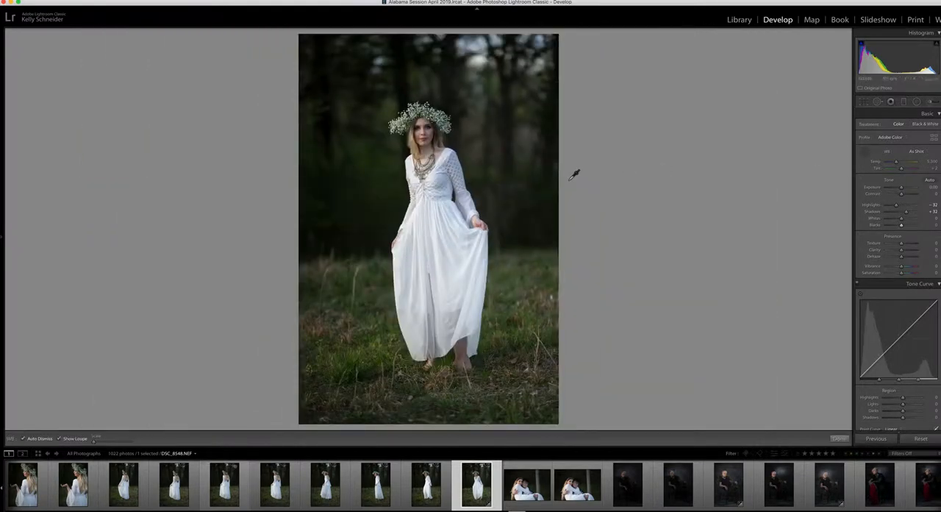
pyautogui.click(456, 220)
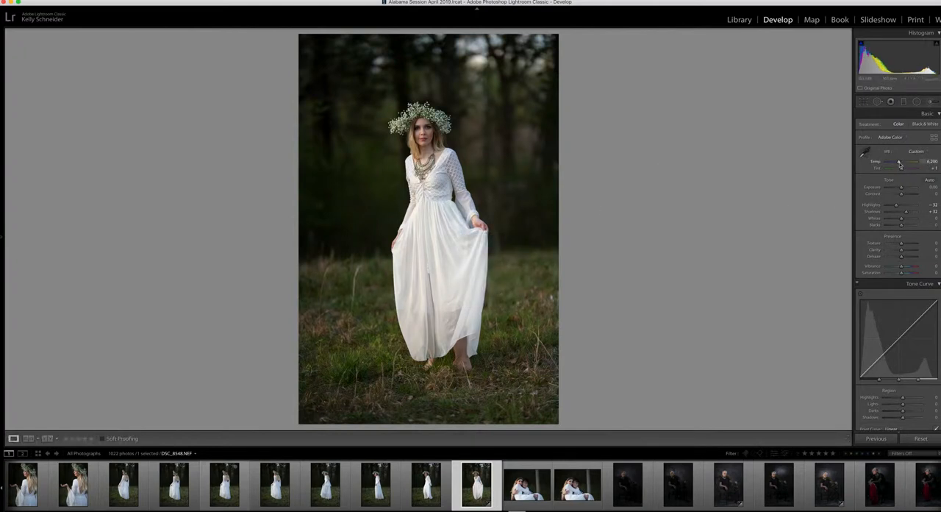
pyautogui.moveTo(898, 162); pyautogui.dragTo(896, 165)
# Step: Open the photo for editing in Adobe Photoshop CC 2019 and close the other open screenshot document
pyautogui.rightClick(498, 172)
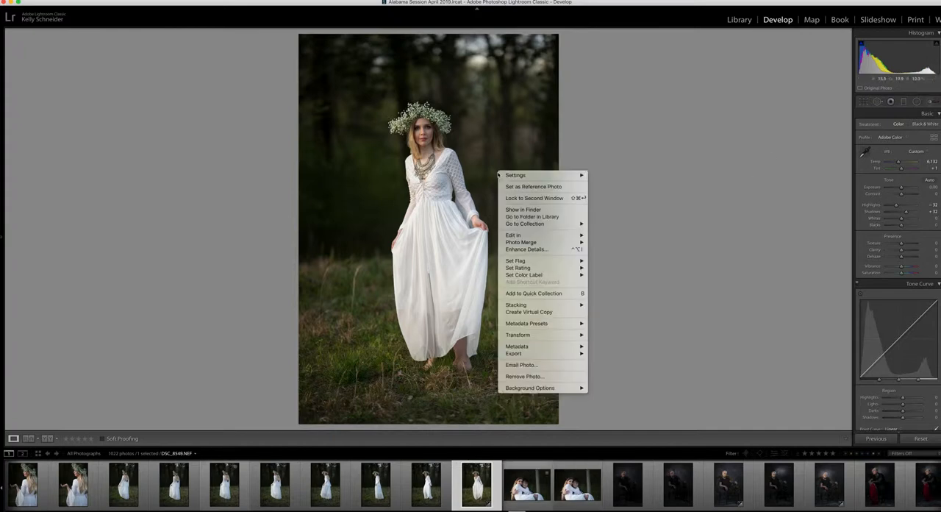
pyautogui.moveTo(533, 236)
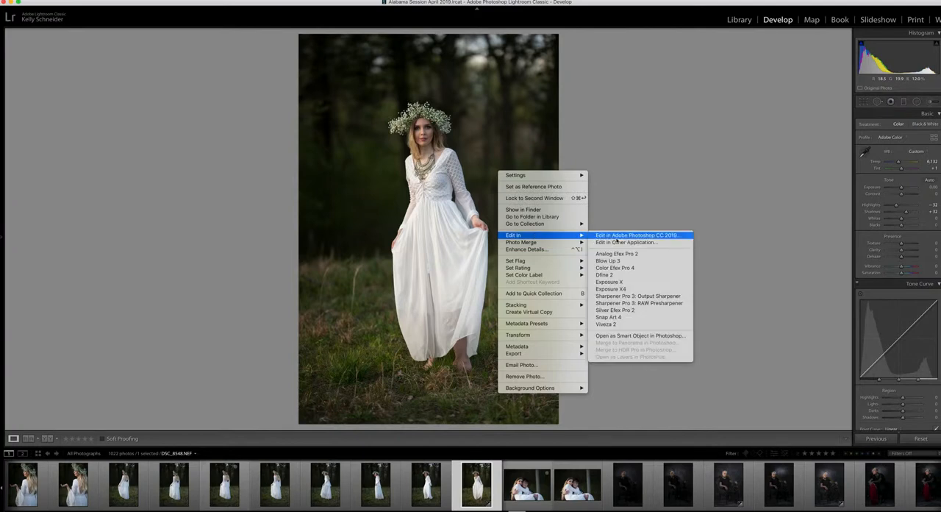
pyautogui.click(617, 240)
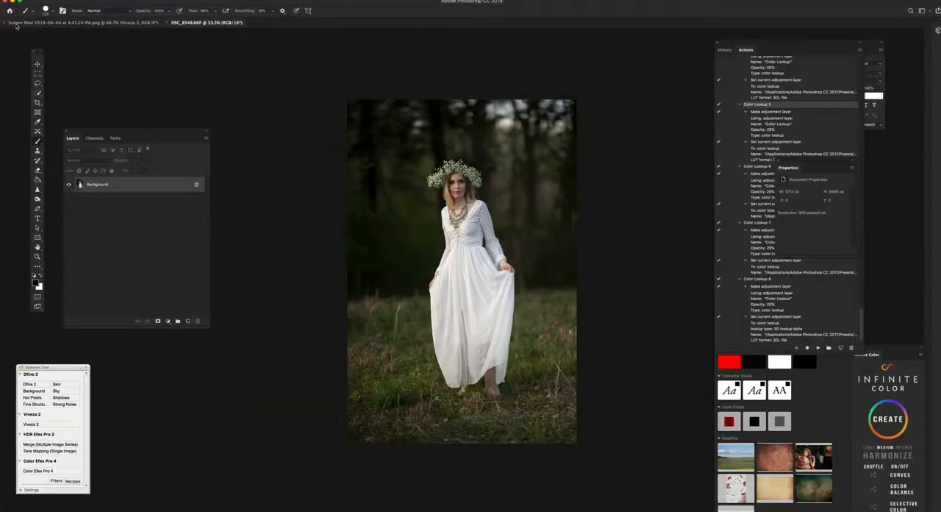
pyautogui.click(6, 22)
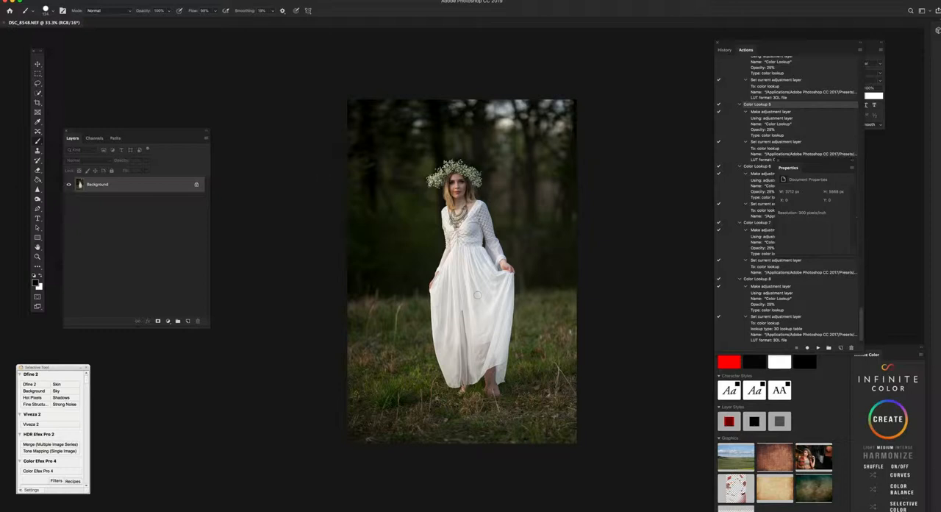
# Step: Straighten the photo with a slight crop rotation, apply the crop and leave the Crop tool
pyautogui.click(37, 102)
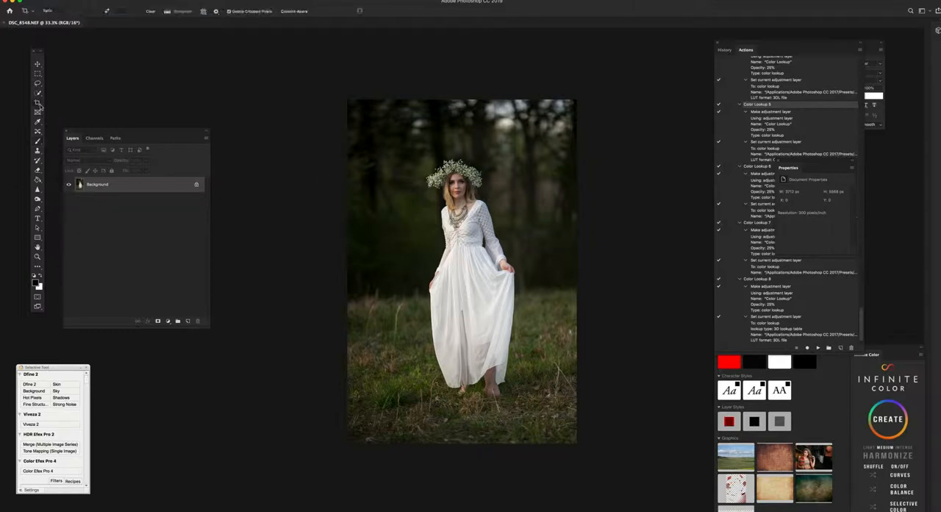
pyautogui.moveTo(596, 90)
pyautogui.mouseDown()
pyautogui.moveTo(611, 89)
pyautogui.moveTo(603, 95)
pyautogui.mouseUp()
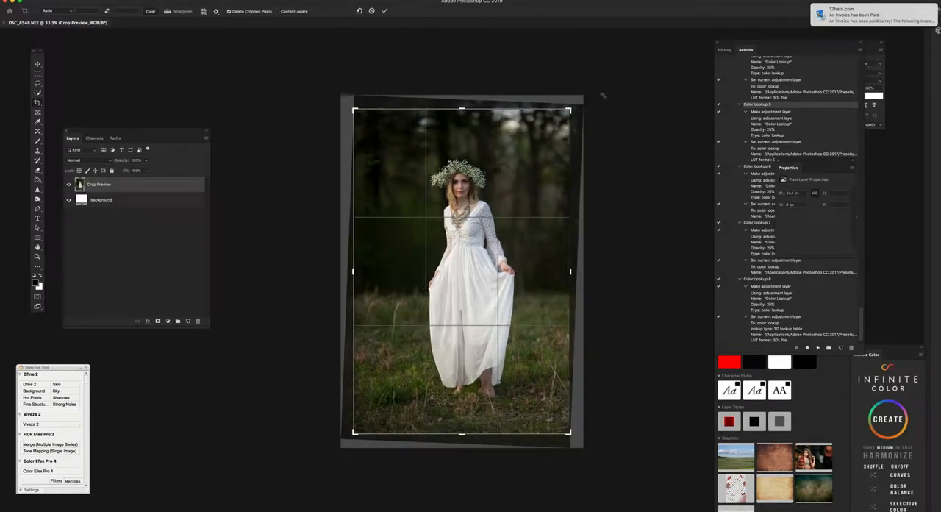
pyautogui.press('Return')
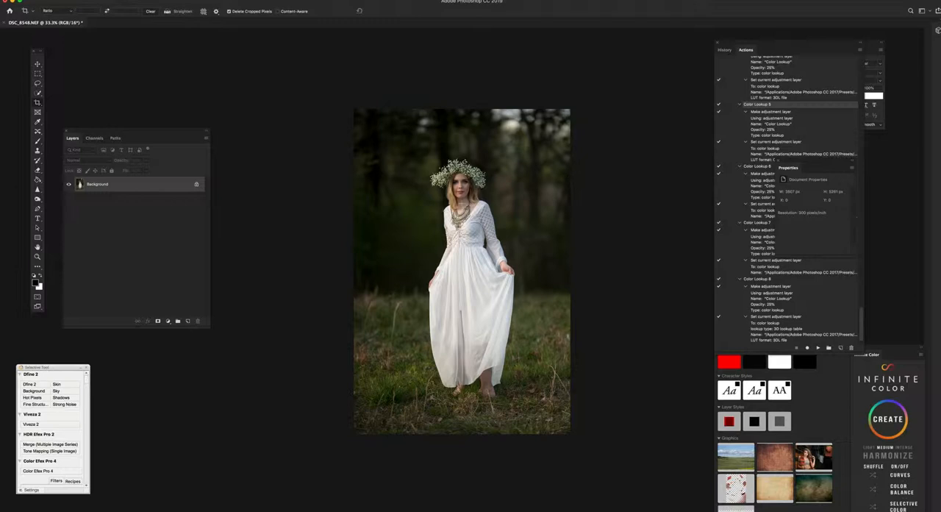
pyautogui.click(463, 205)
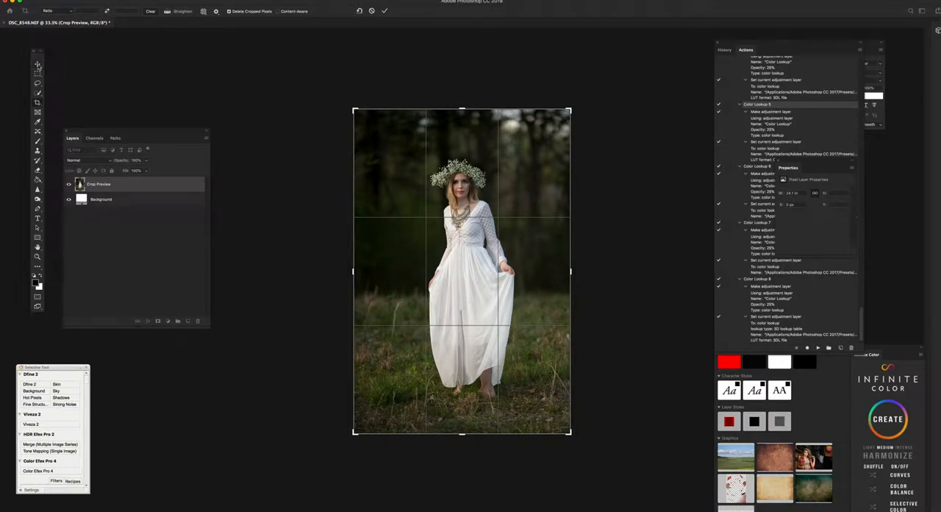
pyautogui.click(38, 64)
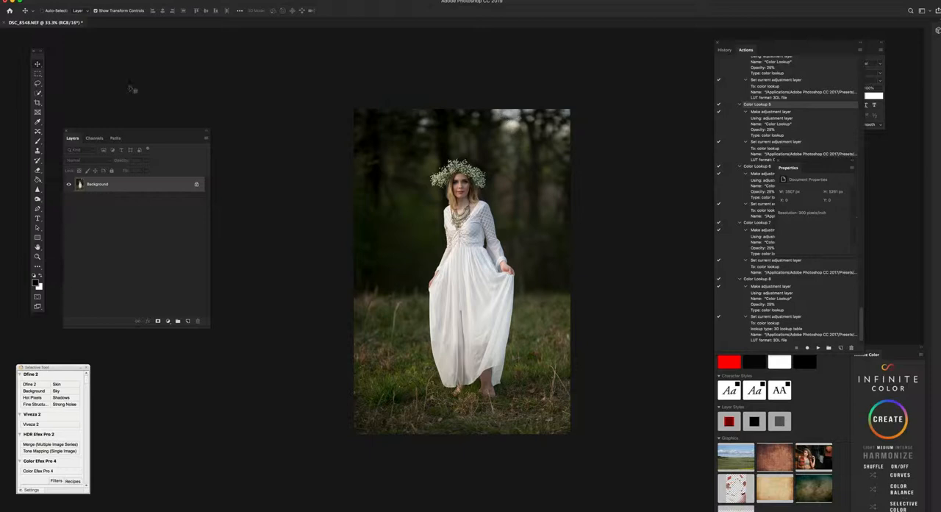
# Step: Select the strip of background above the flower crown, stretch it upward to about 149% height and deselect it
pyautogui.moveTo(336, 90); pyautogui.dragTo(595, 147)
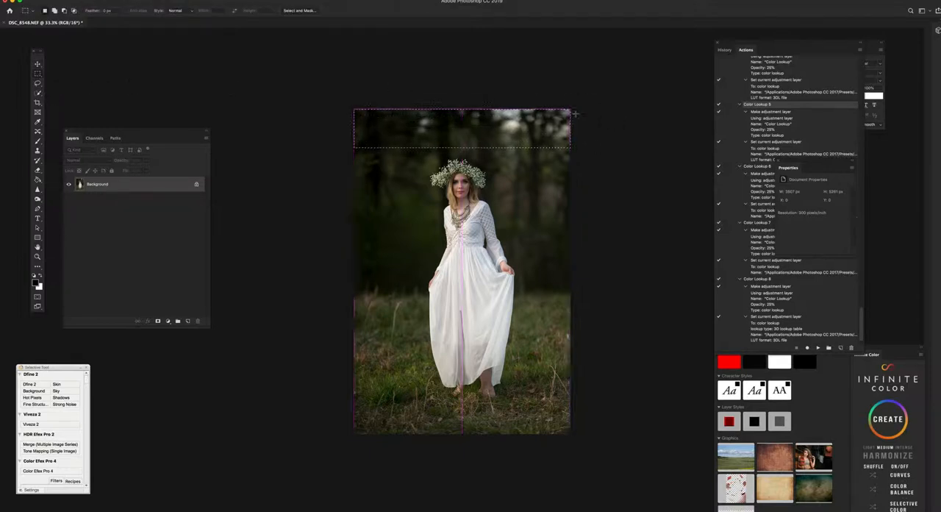
pyautogui.press('v')
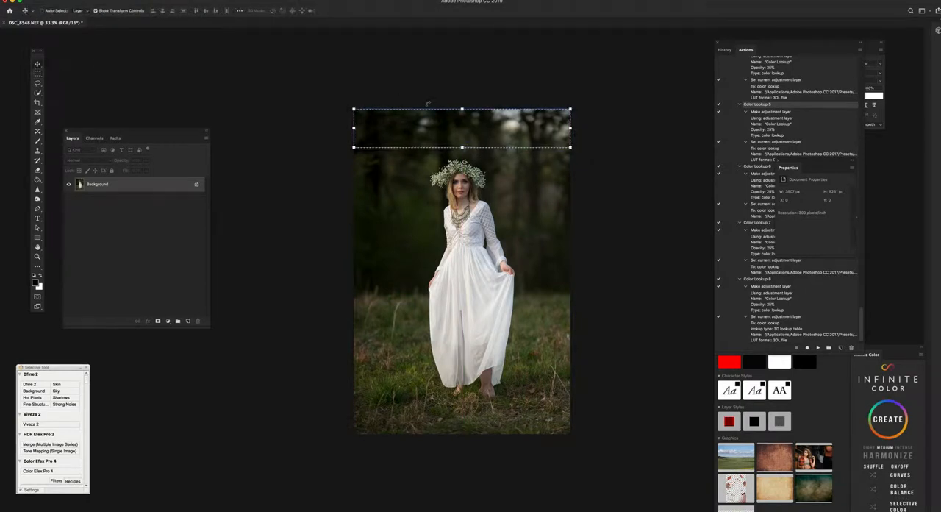
pyautogui.click(462, 108)
pyautogui.moveTo(462, 108)
pyautogui.mouseDown()
pyautogui.moveTo(461, 79)
pyautogui.moveTo(461, 91)
pyautogui.mouseUp()
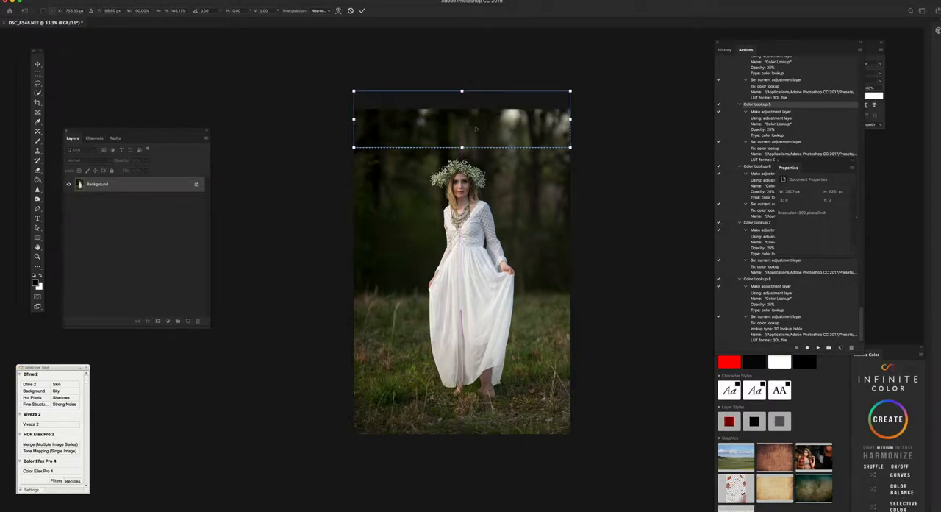
pyautogui.press('Return')
pyautogui.click(153, 1)
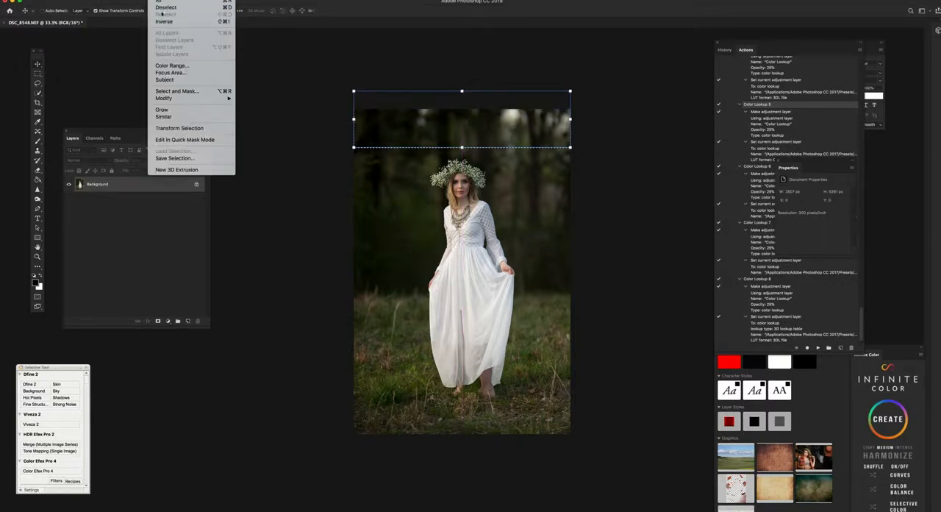
pyautogui.click(170, 8)
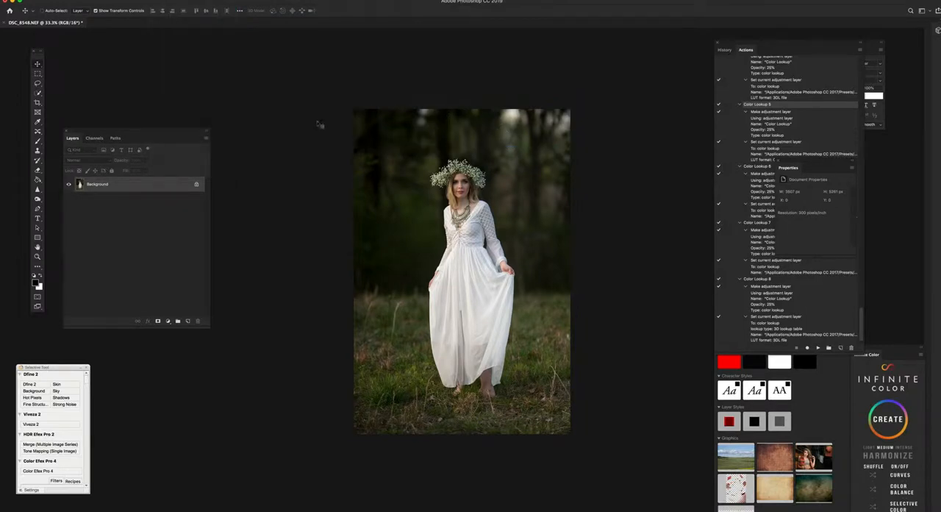
# Step: Set up the Clone Stamp with a Soft Round brush of about 550 px at 52% opacity
pyautogui.click(38, 151)
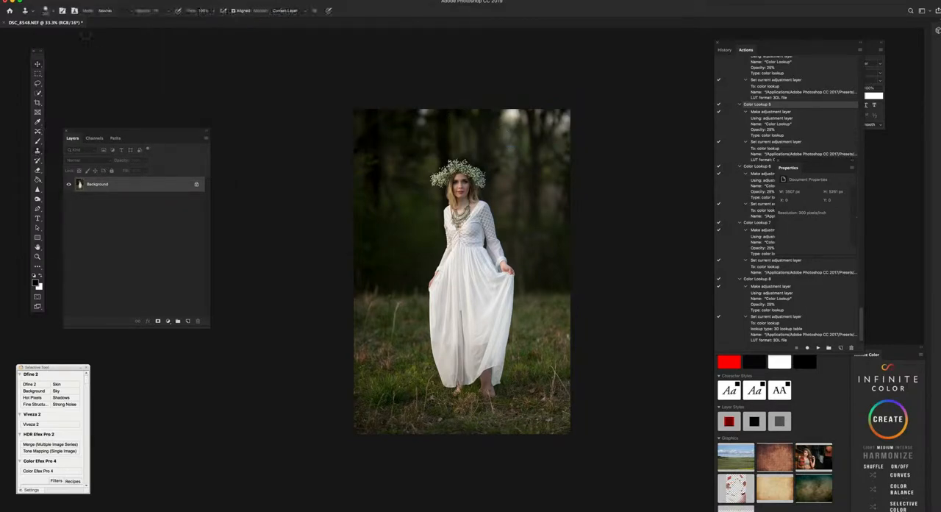
pyautogui.click(45, 12)
pyautogui.click(86, 34)
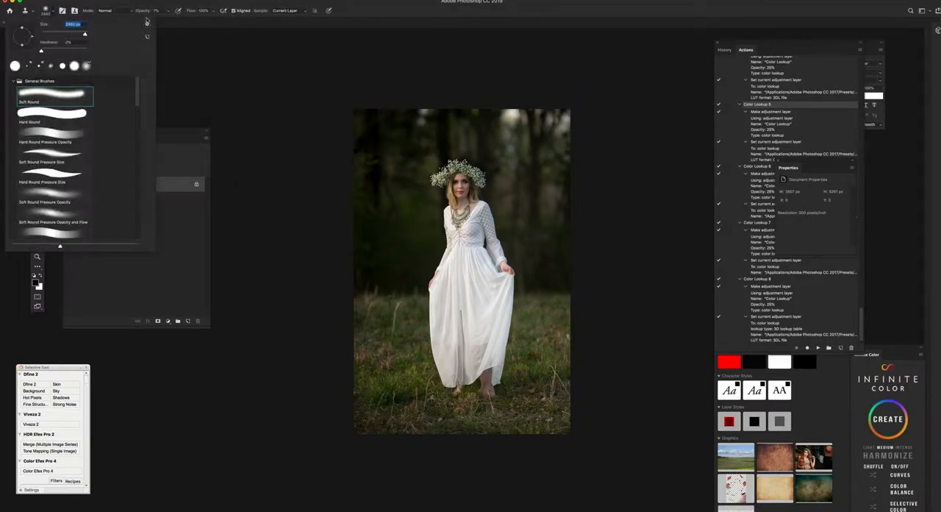
pyautogui.click(147, 12)
pyautogui.moveTo(147, 13); pyautogui.dragTo(159, 14)
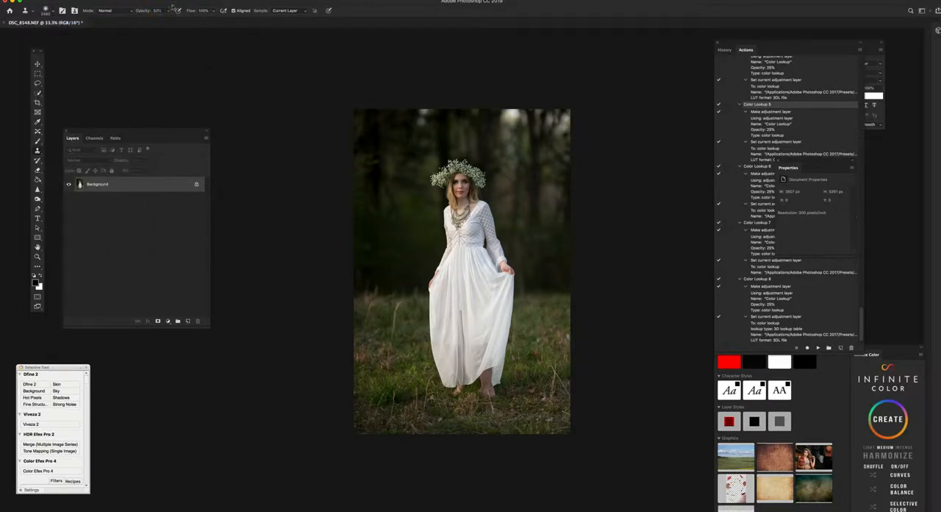
pyautogui.click(45, 12)
pyautogui.moveTo(86, 35); pyautogui.dragTo(80, 35)
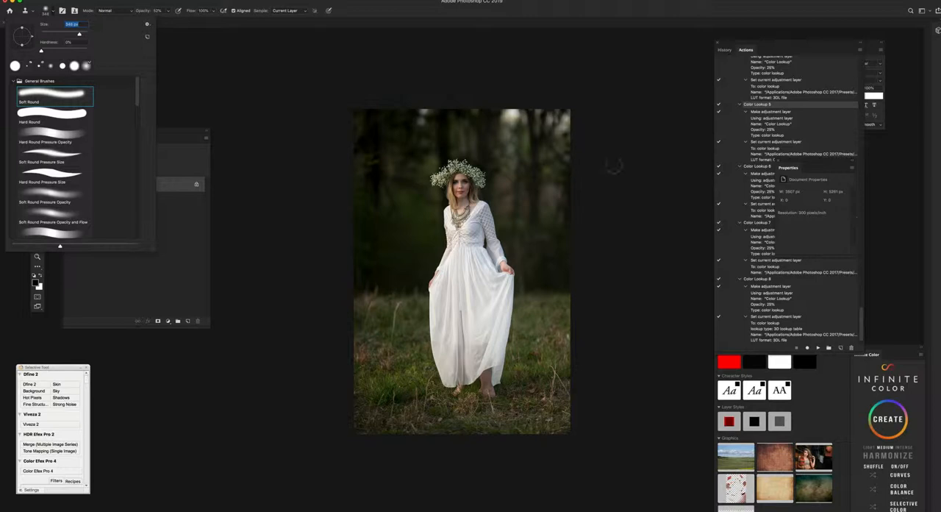
# Step: Clone dark tree background over the bright gaps along the photo's upper edge with the Clone Stamp
pyautogui.click(547, 157)
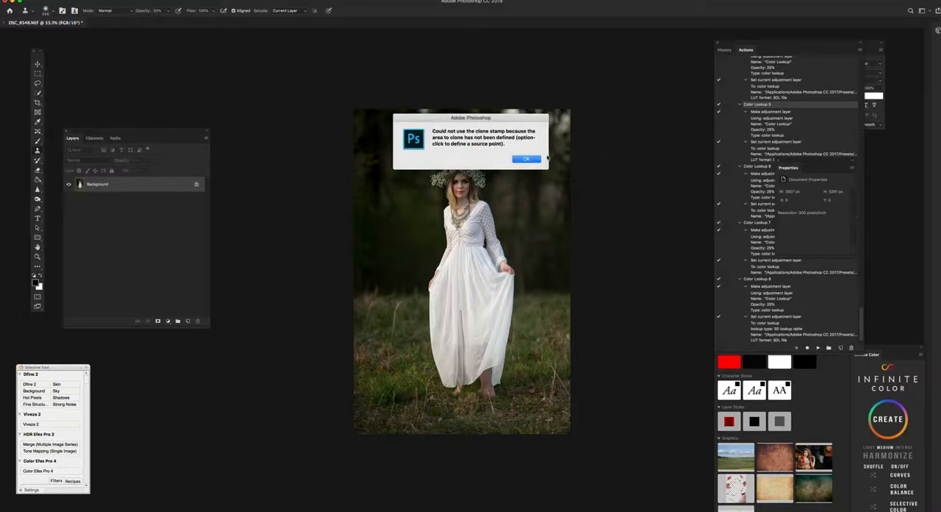
pyautogui.click(526, 159)
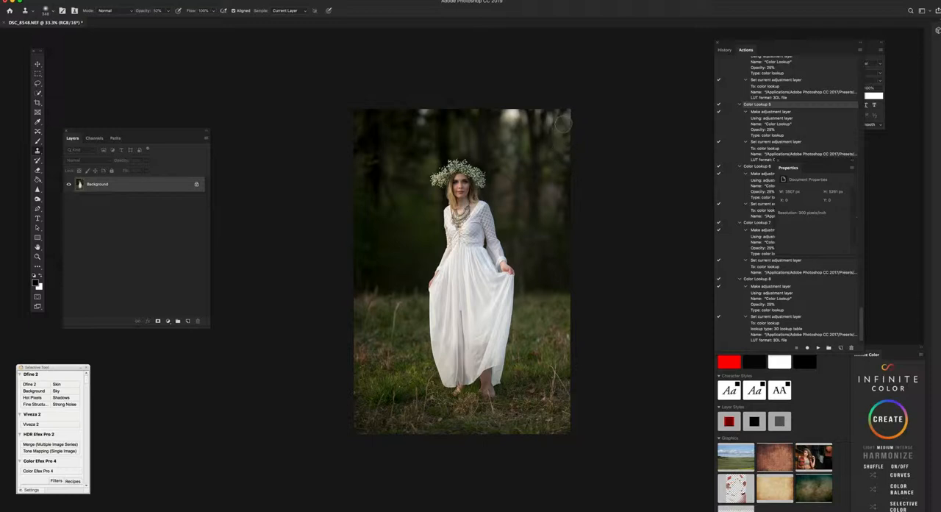
pyautogui.moveTo(508, 118); pyautogui.dragTo(513, 119)
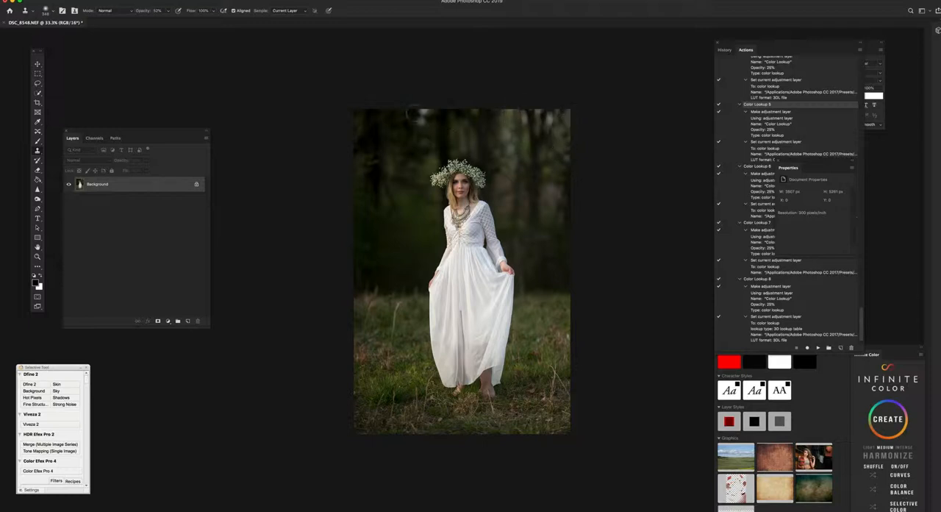
pyautogui.moveTo(414, 114)
pyautogui.mouseDown()
pyautogui.moveTo(421, 120)
pyautogui.moveTo(423, 109)
pyautogui.mouseUp()
pyautogui.moveTo(525, 150)
pyautogui.mouseDown()
pyautogui.moveTo(515, 165)
pyautogui.moveTo(508, 142)
pyautogui.moveTo(517, 124)
pyautogui.moveTo(550, 114)
pyautogui.moveTo(525, 116)
pyautogui.mouseUp()
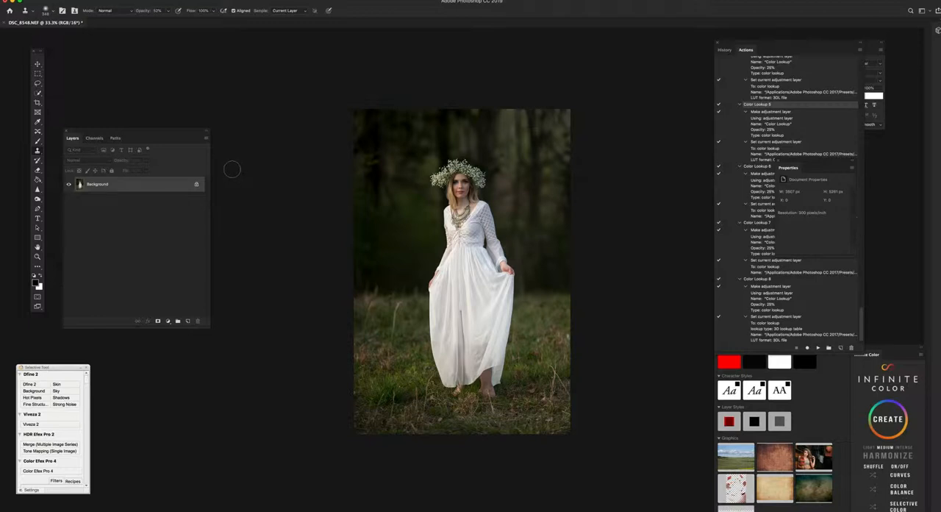
# Step: Open the Liquify filter, set the brush size to about 722 and warp both sides of the waist inward
pyautogui.click(176, 1)
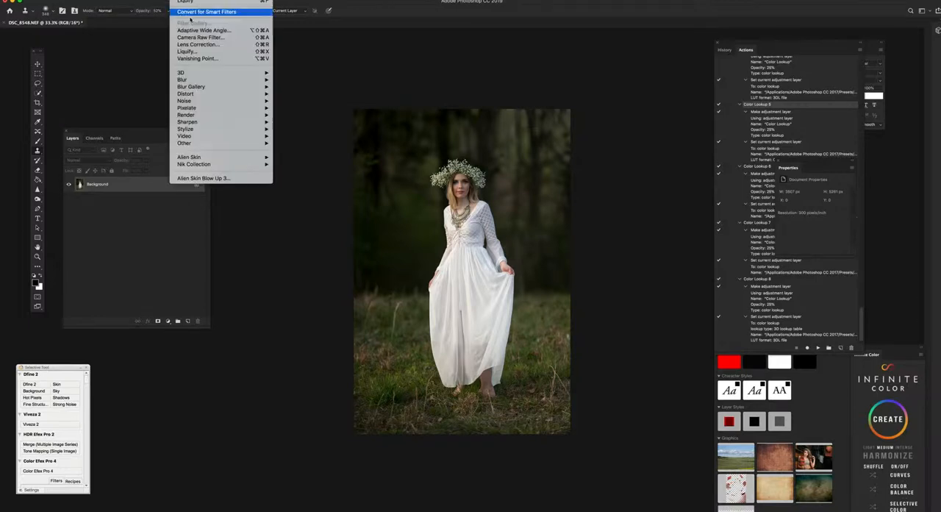
pyautogui.click(188, 52)
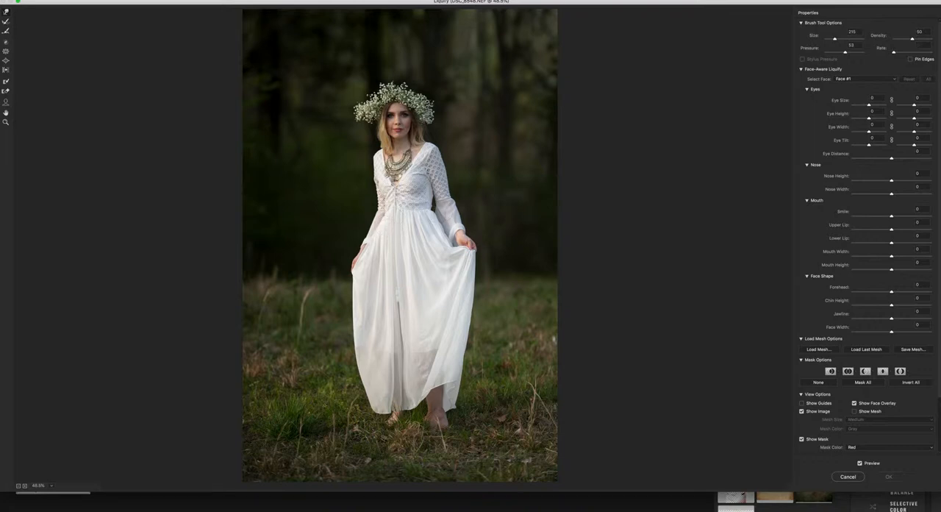
pyautogui.moveTo(840, 41); pyautogui.dragTo(839, 40)
pyautogui.moveTo(433, 213); pyautogui.dragTo(433, 228)
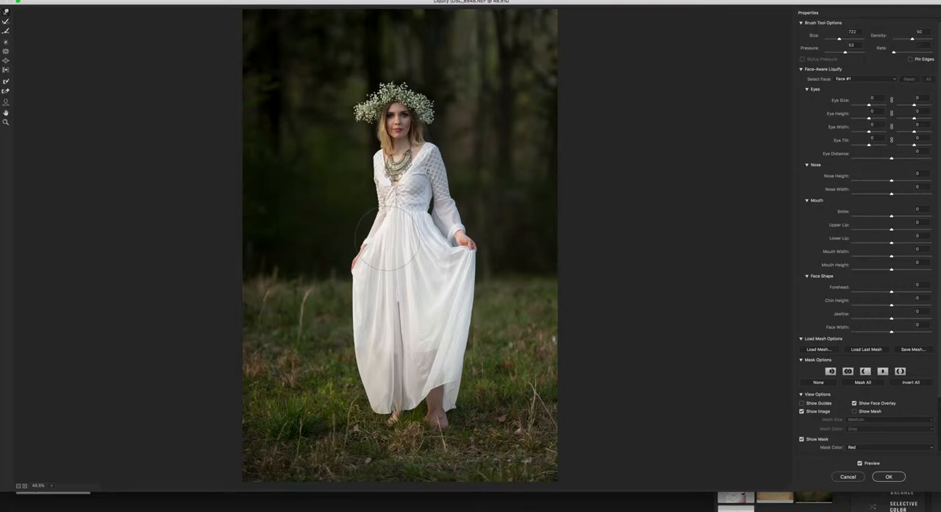
pyautogui.moveTo(383, 232); pyautogui.dragTo(386, 232)
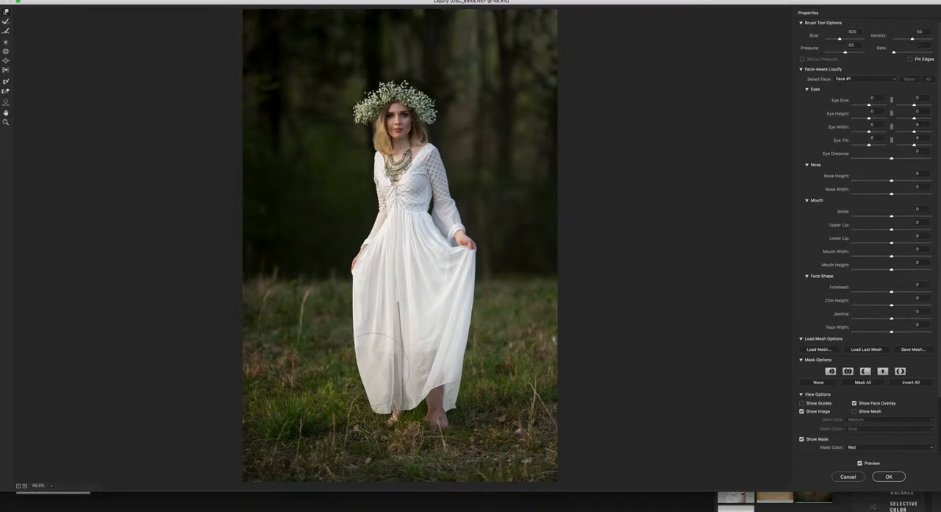
# Step: Enlarge the brush and paint a freeze mask over the grass on both sides of the dress and below the feet
pyautogui.press(']')
pyautogui.press(']')
pyautogui.press(']')
pyautogui.press(']')
pyautogui.press(']')
pyautogui.press(']')
pyautogui.moveTo(302, 404)
pyautogui.mouseDown()
pyautogui.moveTo(299, 304)
pyautogui.moveTo(271, 292)
pyautogui.moveTo(247, 306)
pyautogui.moveTo(271, 445)
pyautogui.moveTo(308, 408)
pyautogui.moveTo(323, 463)
pyautogui.mouseUp()
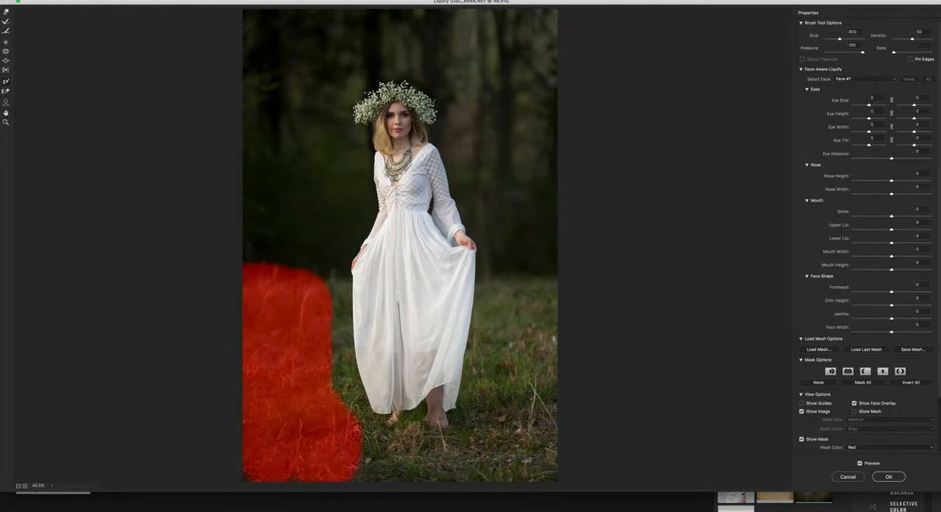
pyautogui.moveTo(515, 411)
pyautogui.mouseDown()
pyautogui.moveTo(519, 301)
pyautogui.moveTo(526, 452)
pyautogui.moveTo(535, 460)
pyautogui.moveTo(372, 452)
pyautogui.mouseUp()
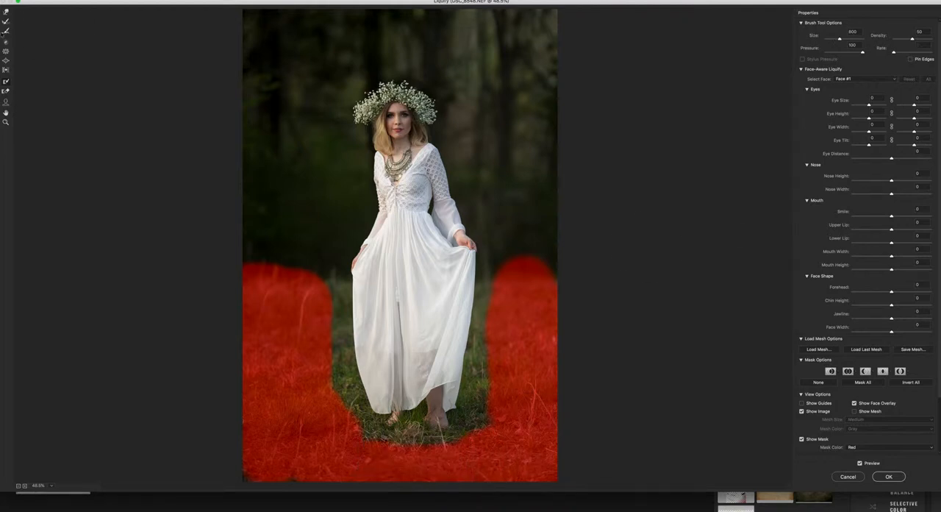
# Step: Widen both sides of the skirt outward with the Forward Warp tool at size 1100 and apply the Liquify filter
pyautogui.click(6, 13)
pyautogui.moveTo(354, 316)
pyautogui.mouseDown()
pyautogui.moveTo(338, 358)
pyautogui.moveTo(344, 390)
pyautogui.mouseUp()
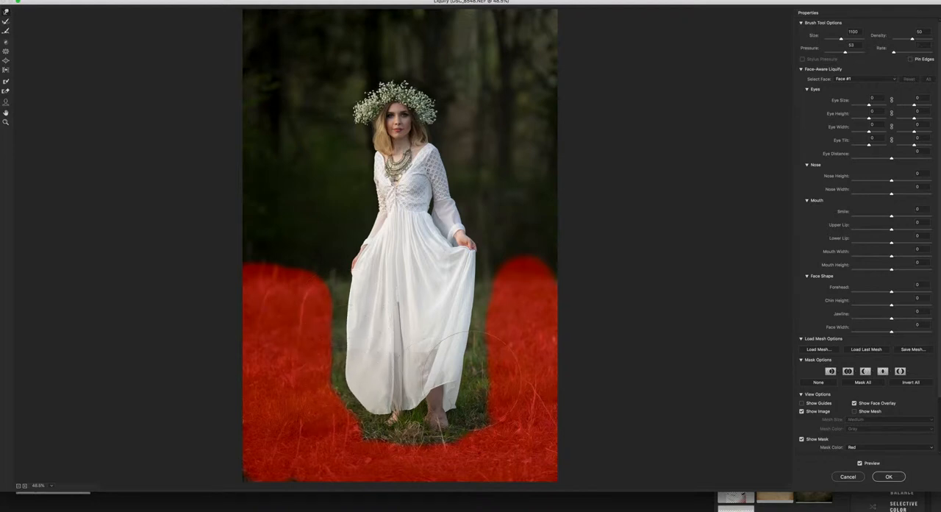
pyautogui.moveTo(469, 385)
pyautogui.mouseDown()
pyautogui.moveTo(479, 382)
pyautogui.moveTo(470, 308)
pyautogui.moveTo(483, 305)
pyautogui.mouseUp()
pyautogui.moveTo(479, 352); pyautogui.dragTo(487, 376)
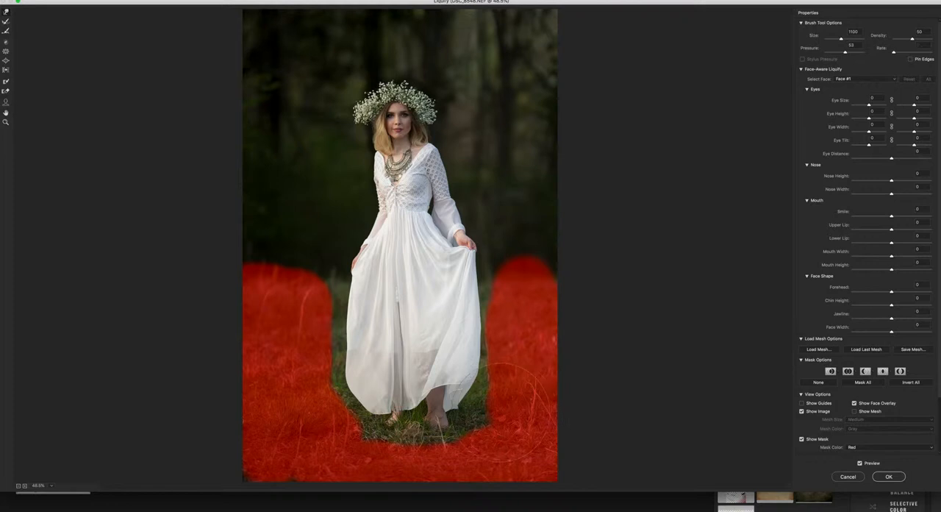
pyautogui.click(888, 476)
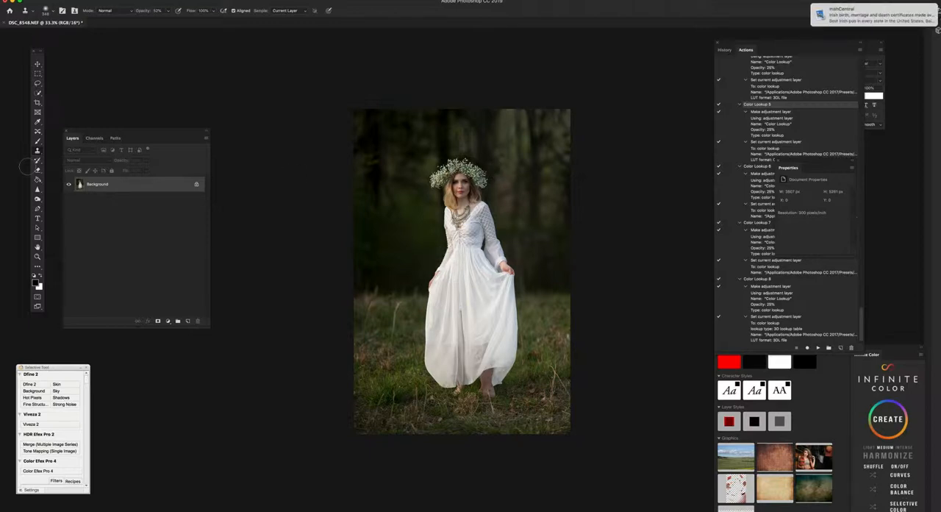
# Step: Run the D&B Action, expand its dodge and burn group, and choose the Dodge layer's mask for painting with the Brush
pyautogui.press('shift+super+F4')
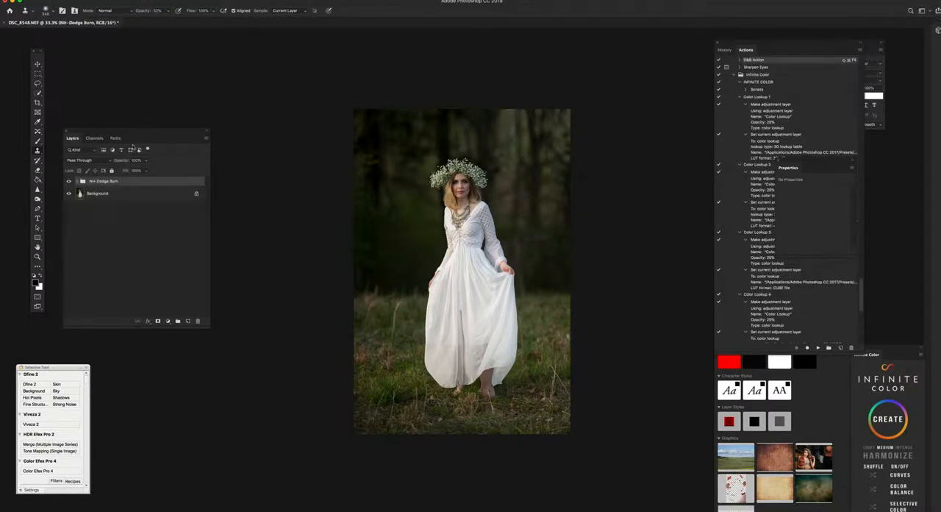
pyautogui.click(77, 181)
pyautogui.click(102, 193)
pyautogui.press('b')
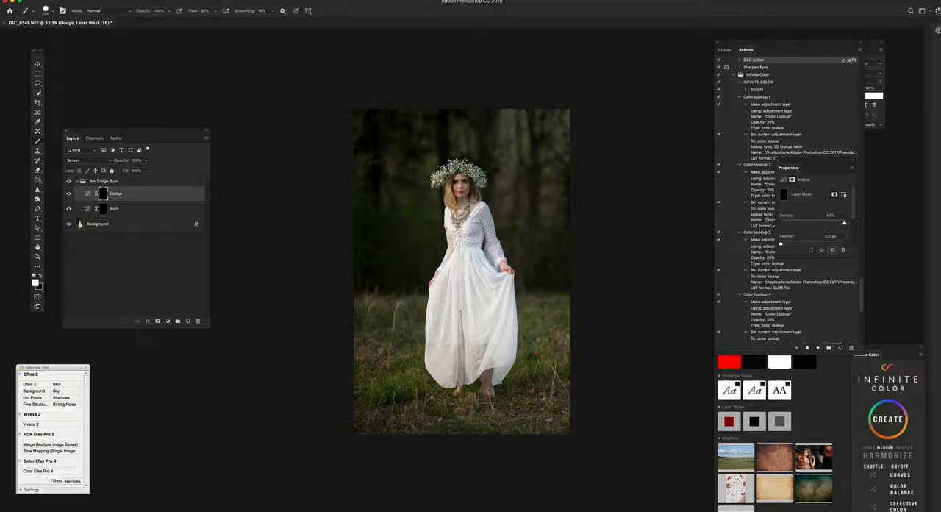
# Step: Set the brush to 3% flow with a Soft Round tip of 50 px at 0% hardness
pyautogui.scroll(3, 443, 230)
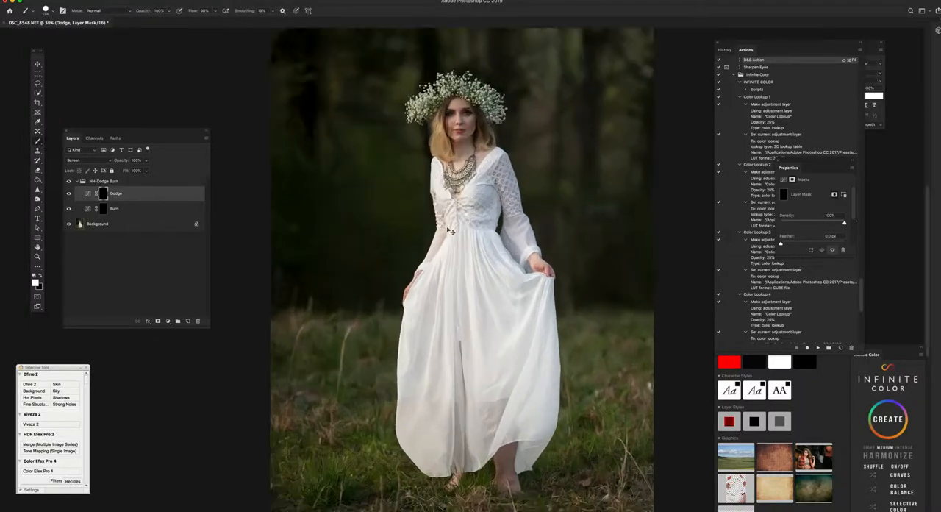
pyautogui.scroll(2, 448, 209)
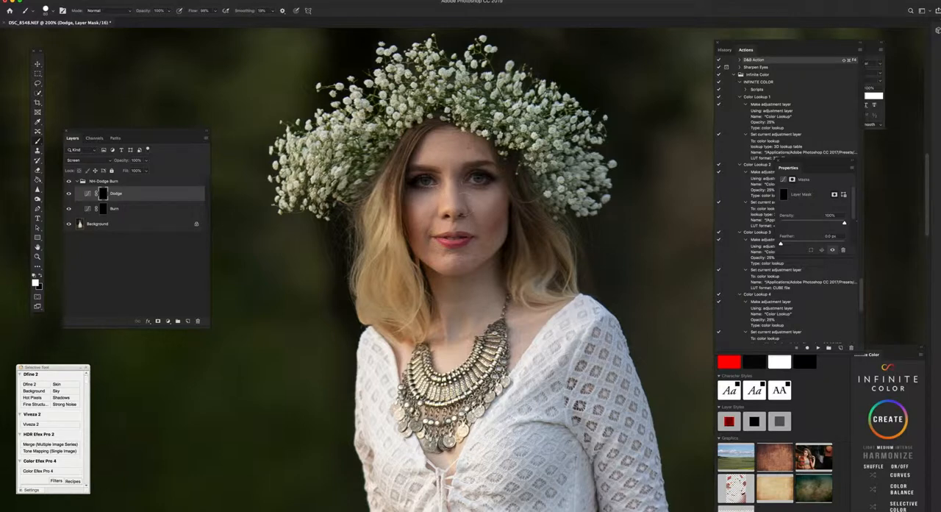
pyautogui.click(203, 11)
pyautogui.write('14')
pyautogui.write('3')
pyautogui.press('Return')
pyautogui.click(45, 10)
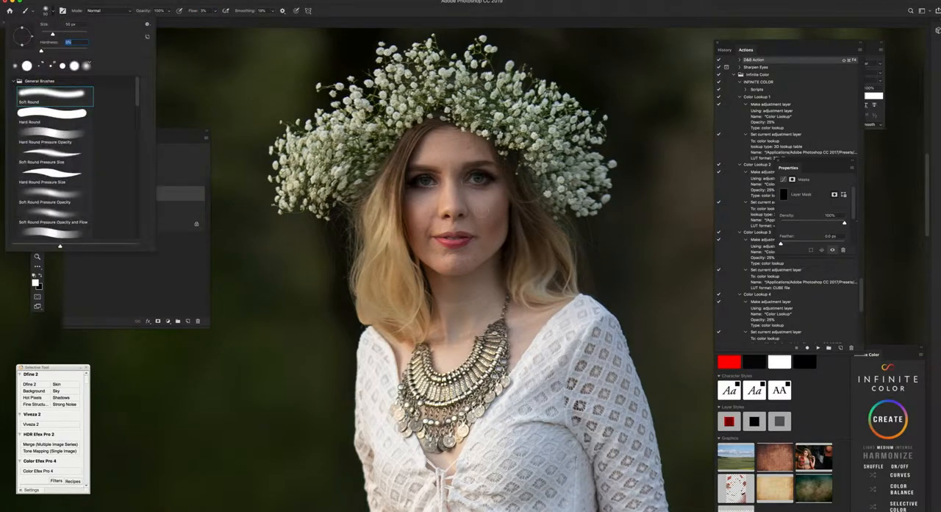
pyautogui.press('Return')
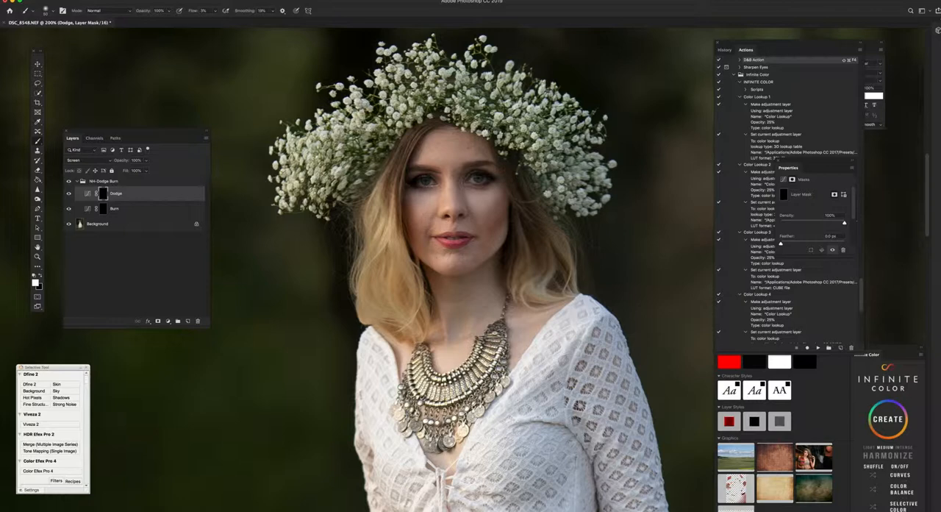
# Step: Paint white on the Dodge mask to lighten the cheek and under-eye shadows, adjusting the brush size to fit
pyautogui.moveTo(420, 192); pyautogui.dragTo(429, 215)
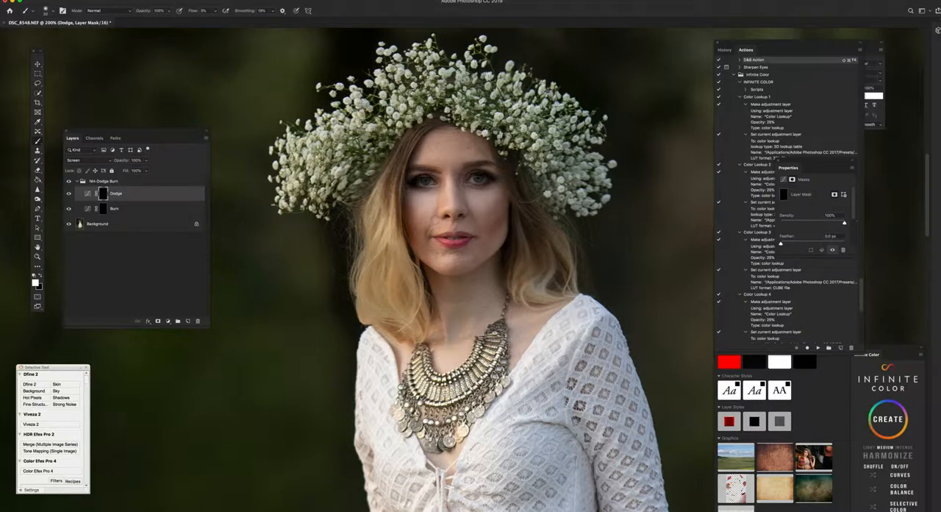
pyautogui.press('[')
pyautogui.press('[')
pyautogui.press(']')
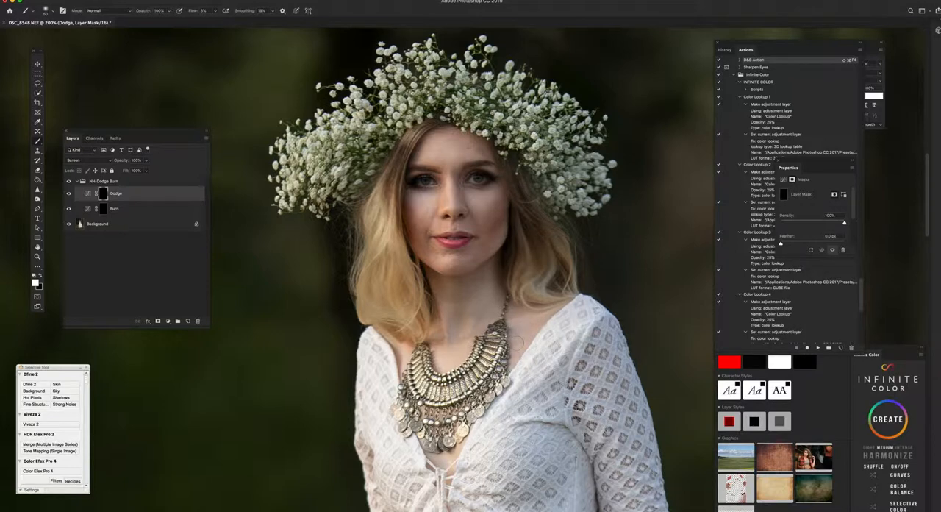
pyautogui.hotkey('ctrl', '-')
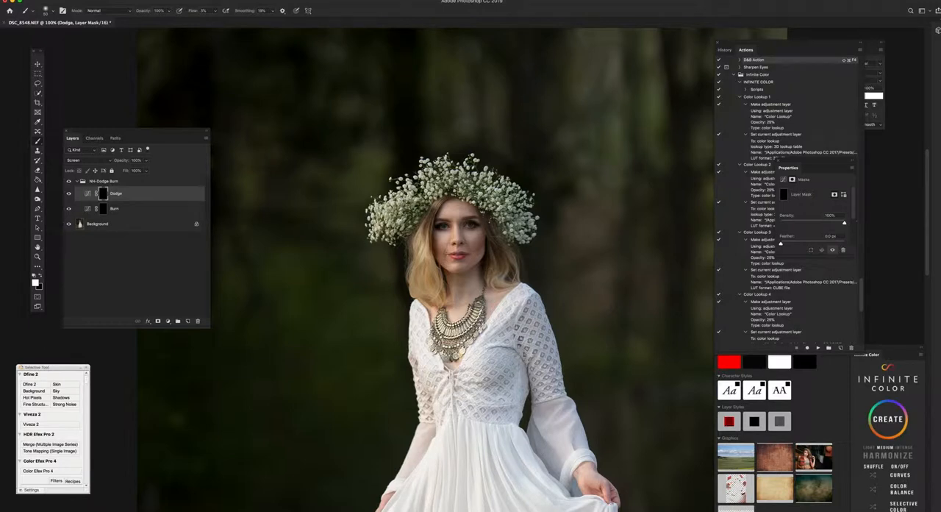
# Step: Lighten the shadow beside the mouth on the Dodge mask with a smaller brush
pyautogui.hotkey('ctrl', '+')
pyautogui.hotkey('ctrl', '+')
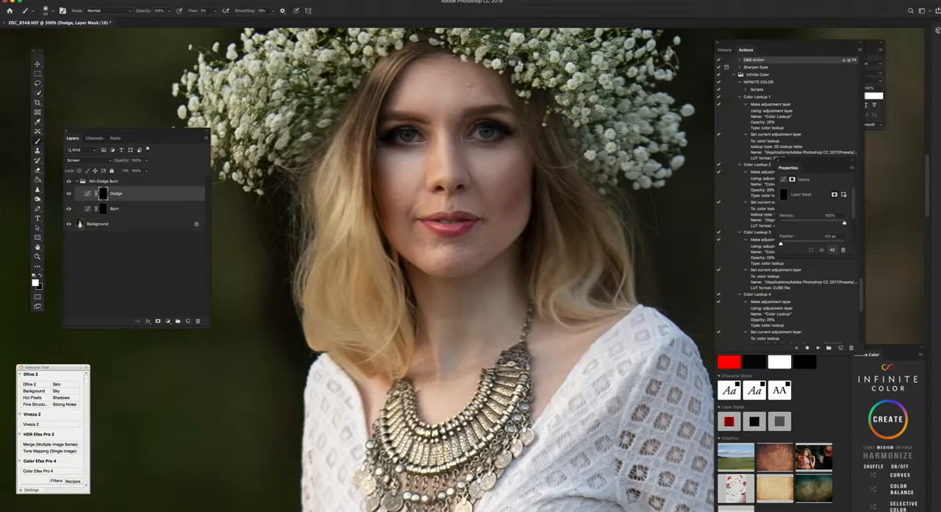
pyautogui.press('[')
pyautogui.moveTo(481, 186); pyautogui.dragTo(488, 210)
# Step: Enlarge the Soft Round brush to about 94 px for dodging broader areas of the figure
pyautogui.press('super+0')
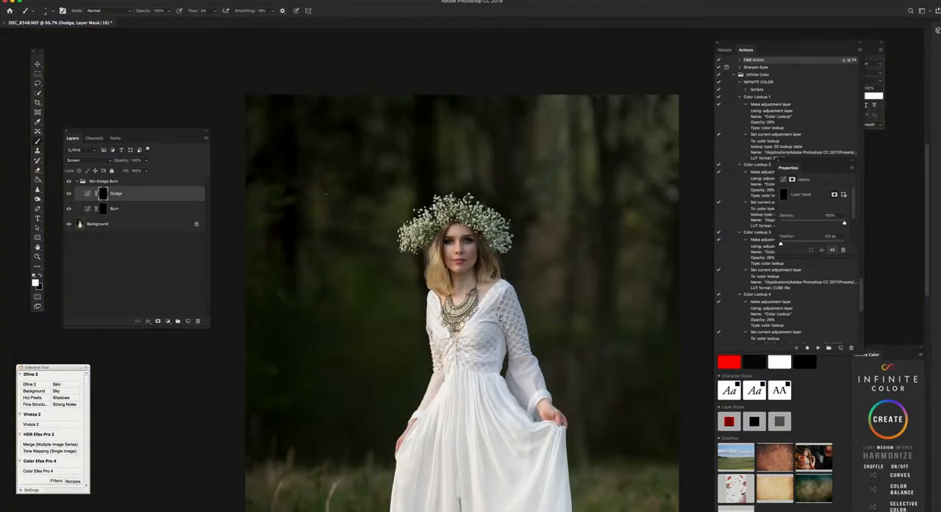
pyautogui.press('super+minus')
pyautogui.press('super+minus')
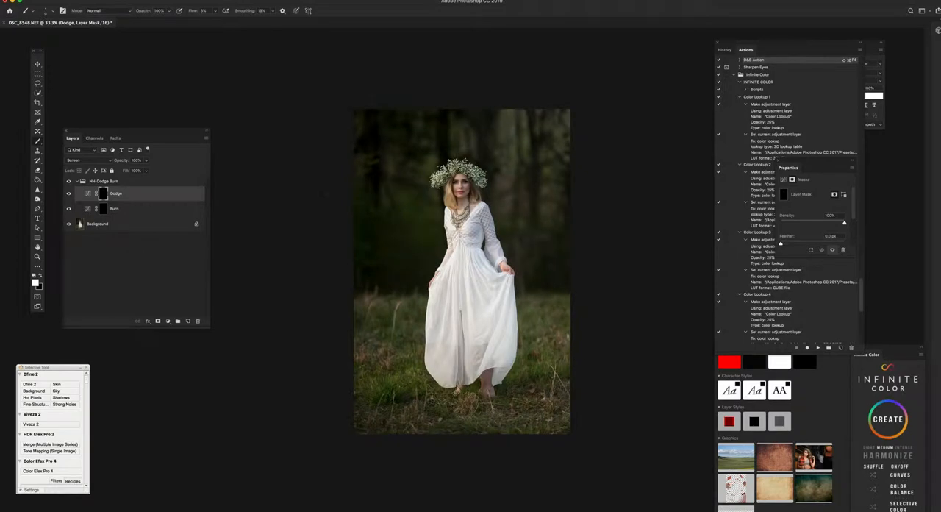
pyautogui.click(45, 10)
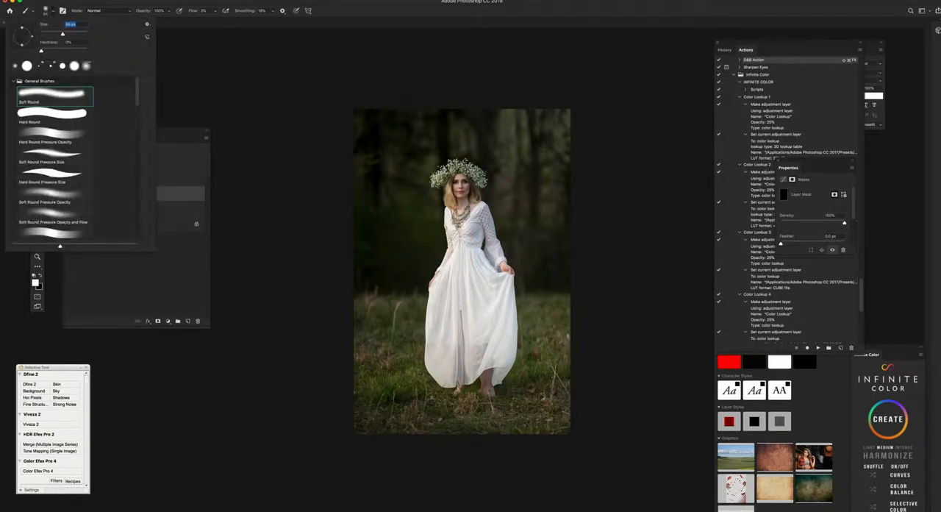
pyautogui.press('Return')
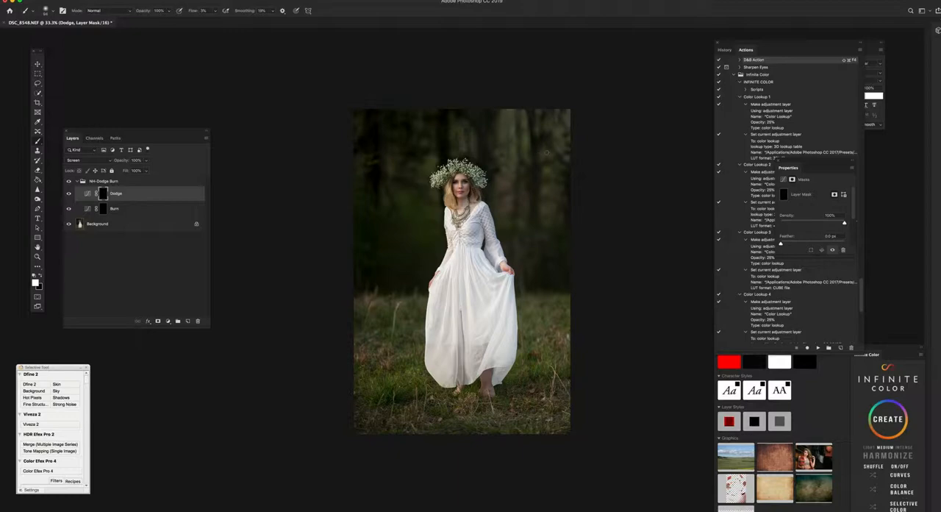
# Step: Select the Burn layer's mask and work close up on the face and necklace to deepen their shadows
pyautogui.click(103, 209)
pyautogui.press('super+equal')
pyautogui.press('super+equal')
pyautogui.press('super+equal')
pyautogui.scroll(5, 464, 188)
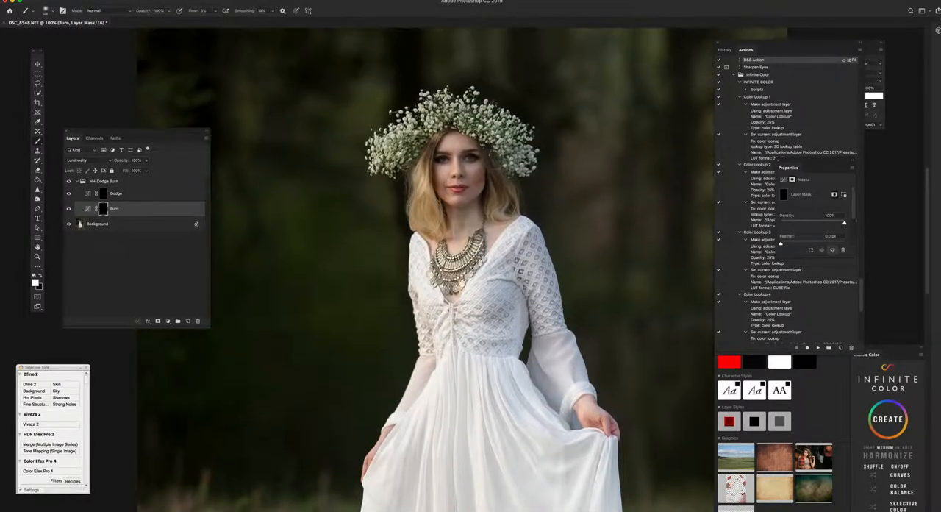
pyautogui.press('super+equal')
pyautogui.scroll(3, 468, 190)
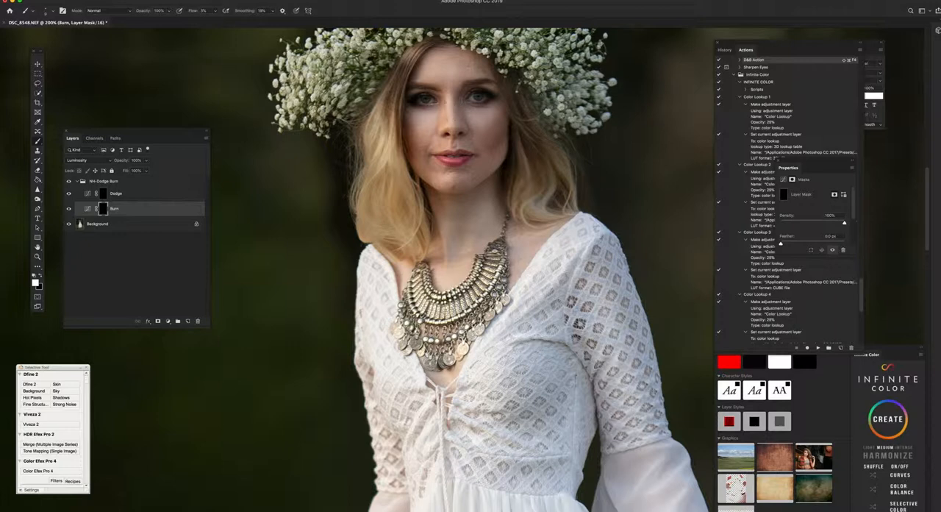
# Step: Merge the dodge and burn group with the Background into a single layer
pyautogui.press('super+minus')
pyautogui.press('super+minus')
pyautogui.press('super+minus')
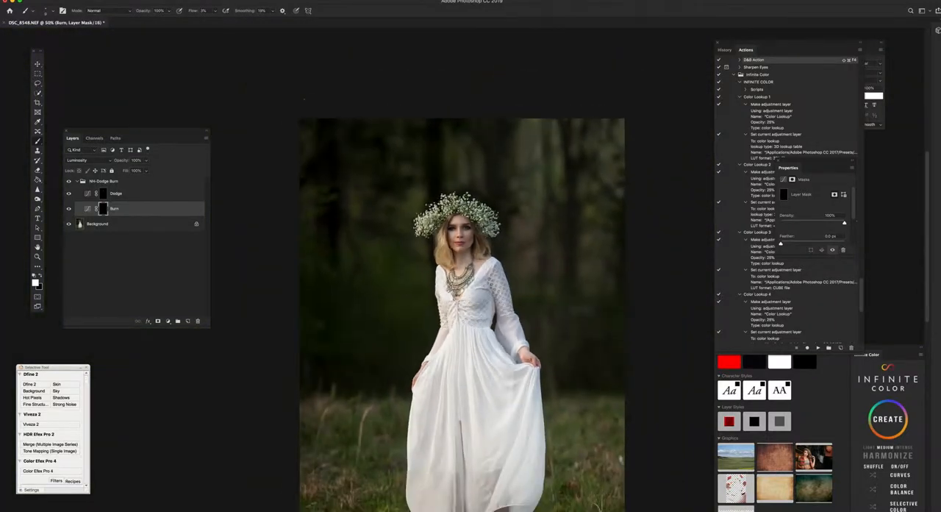
pyautogui.press('super+shift+e')
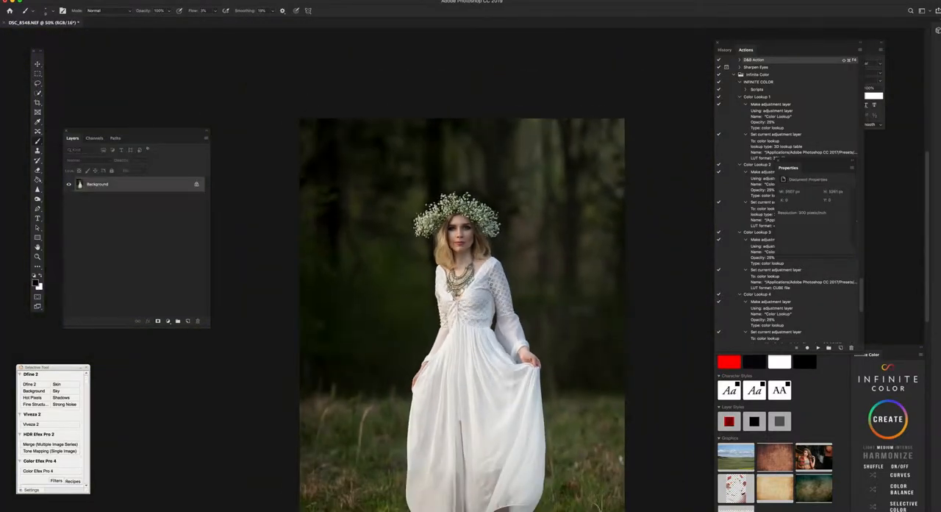
# Step: Switch to the Clone Stamp and shrink its Soft Round brush to a size suited to retouching the face
pyautogui.click(37, 151)
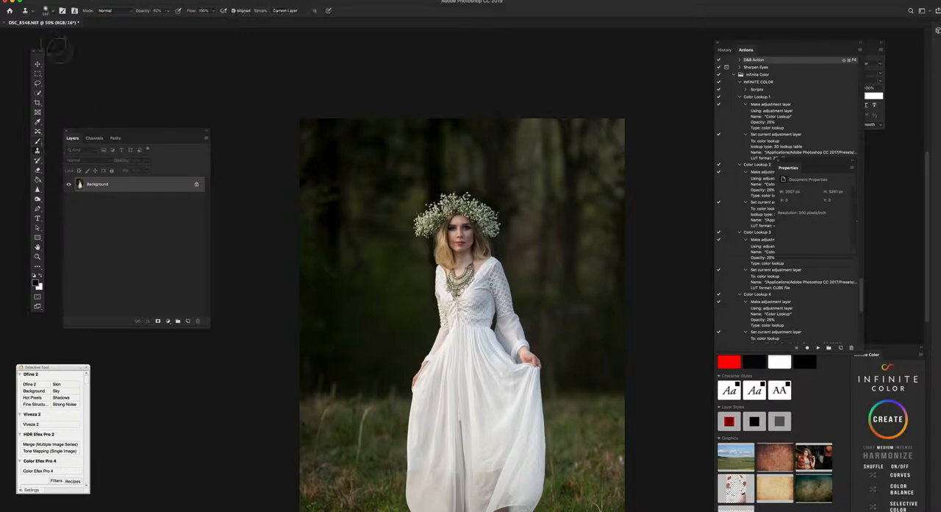
pyautogui.click(48, 10)
pyautogui.moveTo(70, 34); pyautogui.dragTo(65, 34)
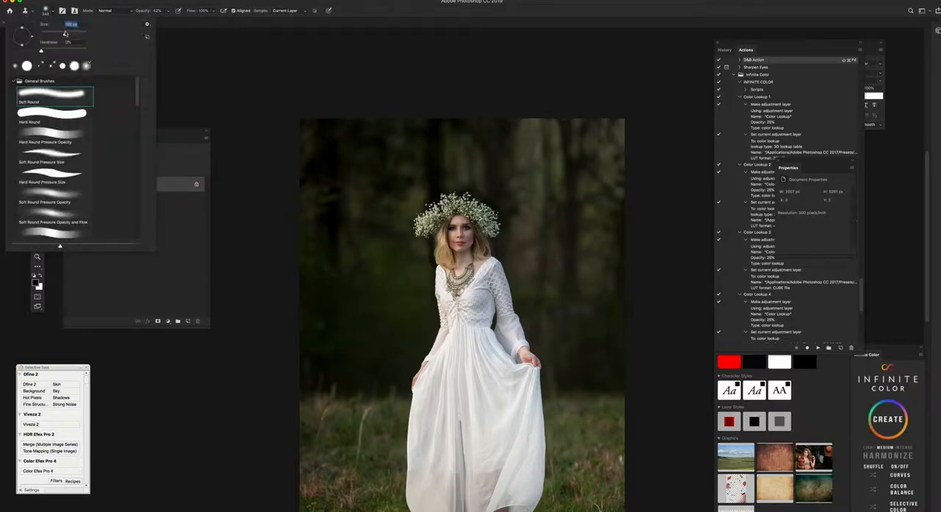
pyautogui.press('super+plus')
pyautogui.press('super+plus')
pyautogui.press('super+plus')
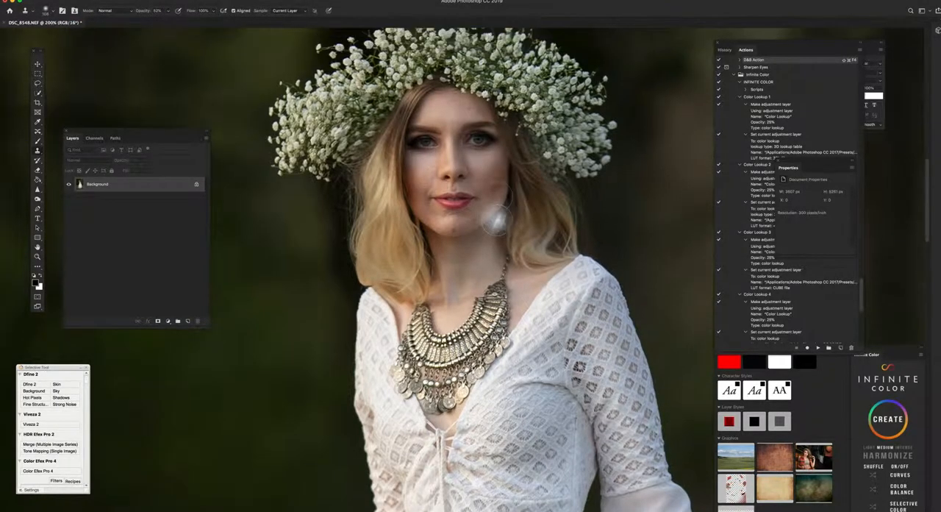
pyautogui.press('[')
pyautogui.press('[')
pyautogui.press('[')
pyautogui.press('[')
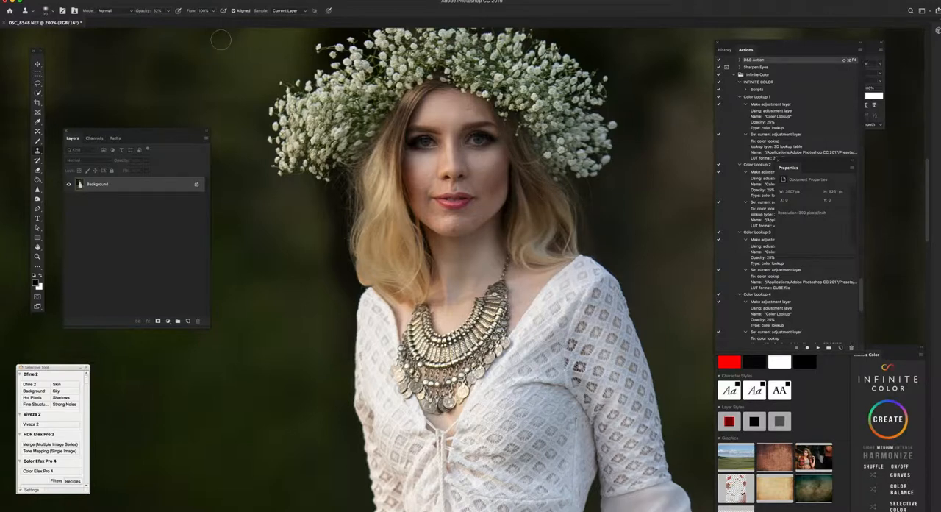
pyautogui.press('shift+super+F4')
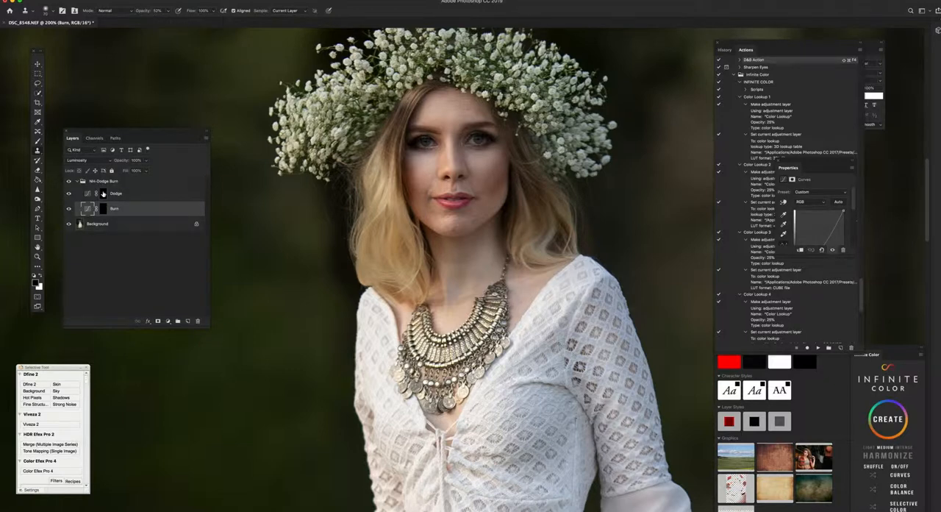
pyautogui.click(64, 0)
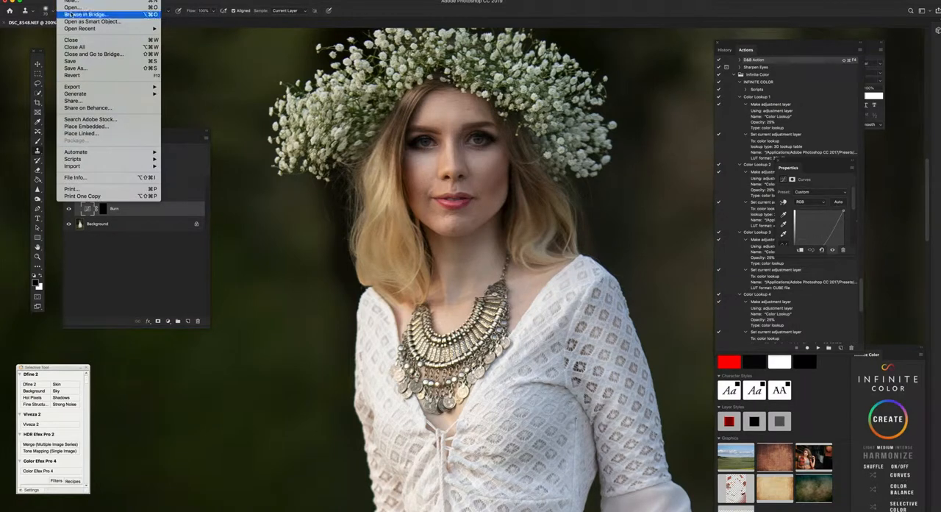
pyautogui.moveTo(85, 0)
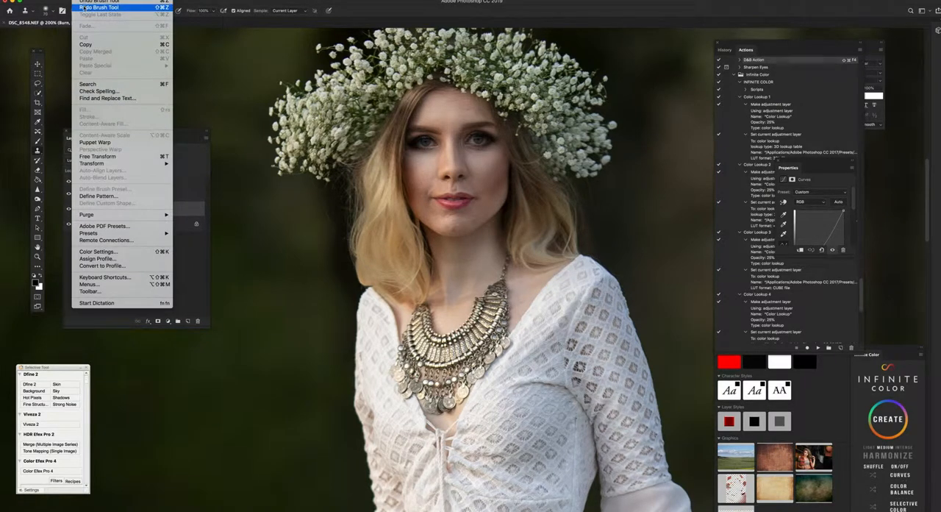
pyautogui.click(84, 7)
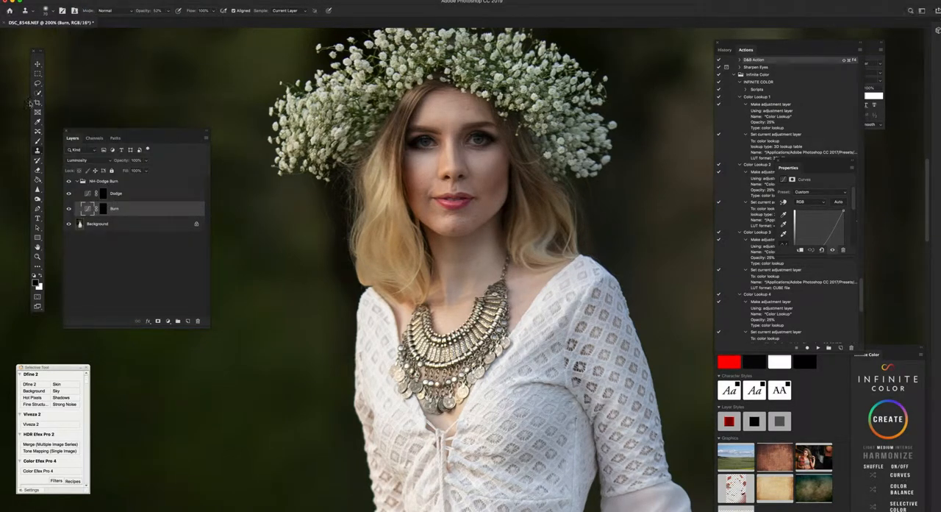
pyautogui.click(116, 184)
pyautogui.press('Delete')
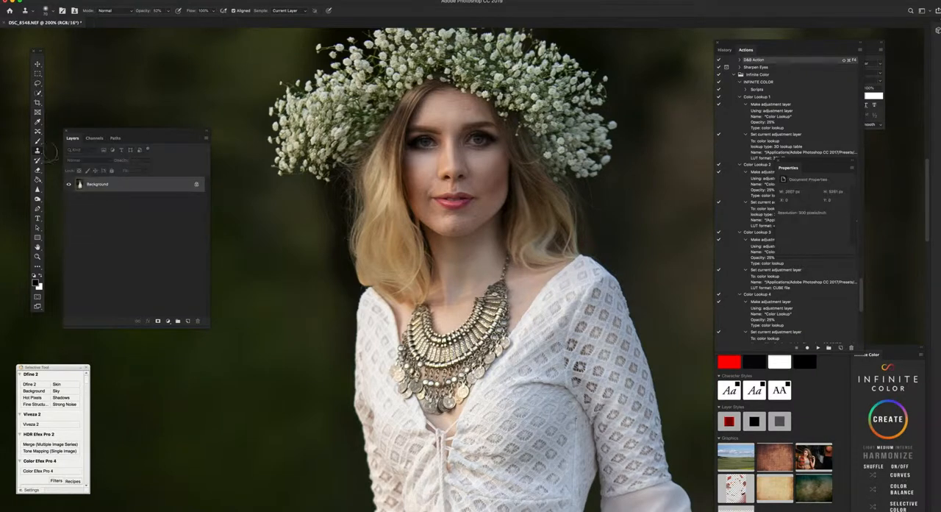
# Step: Lower the Clone Stamp opacity to 15% and smooth the skin under the eye, on the cheeks and around the mouth and chin
pyautogui.moveTo(147, 11)
pyautogui.mouseDown()
pyautogui.moveTo(123, 16)
pyautogui.moveTo(130, 14)
pyautogui.mouseUp()
pyautogui.click(488, 169)
pyautogui.click(494, 198)
pyautogui.click(426, 193)
pyautogui.click(447, 220)
pyautogui.click(450, 218)
pyautogui.click(442, 216)
pyautogui.press('super+0')
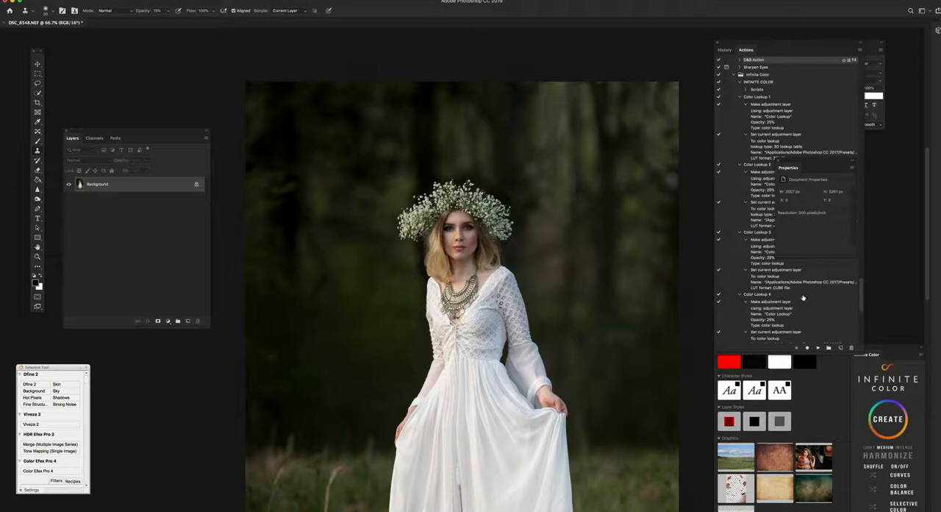
# Step: Run the Sharpen Eyes action from the Favorites set and expand its new layer group
pyautogui.scroll(-2, 804, 303)
pyautogui.scroll(10, 803, 303)
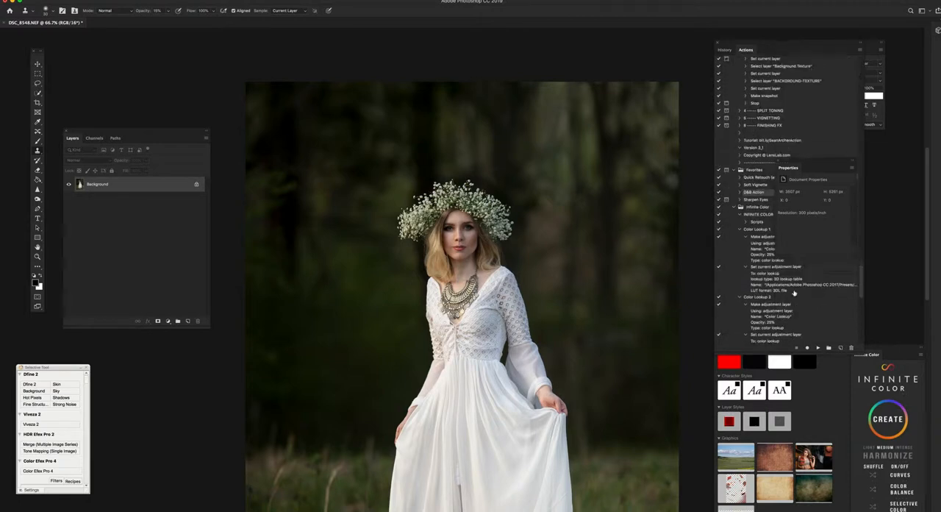
pyautogui.click(734, 208)
pyautogui.click(765, 324)
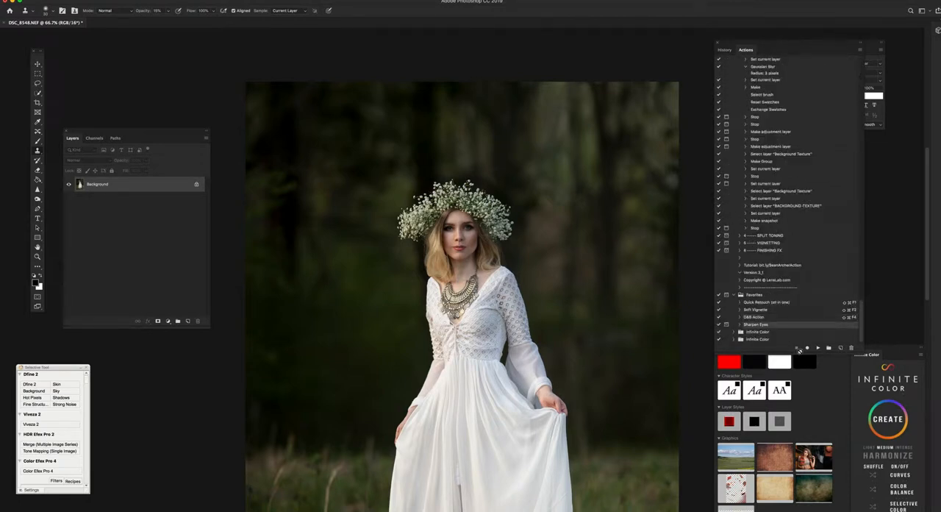
pyautogui.click(819, 347)
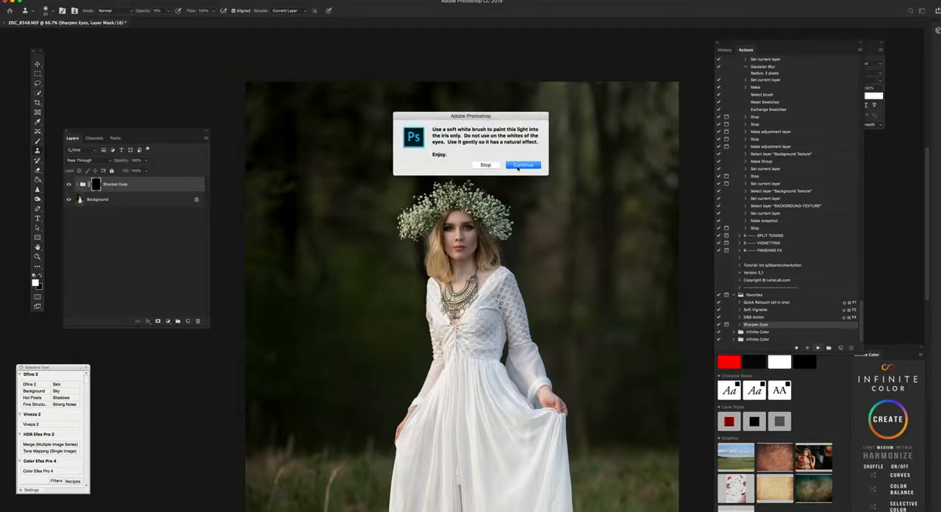
pyautogui.press('Return')
pyautogui.click(77, 184)
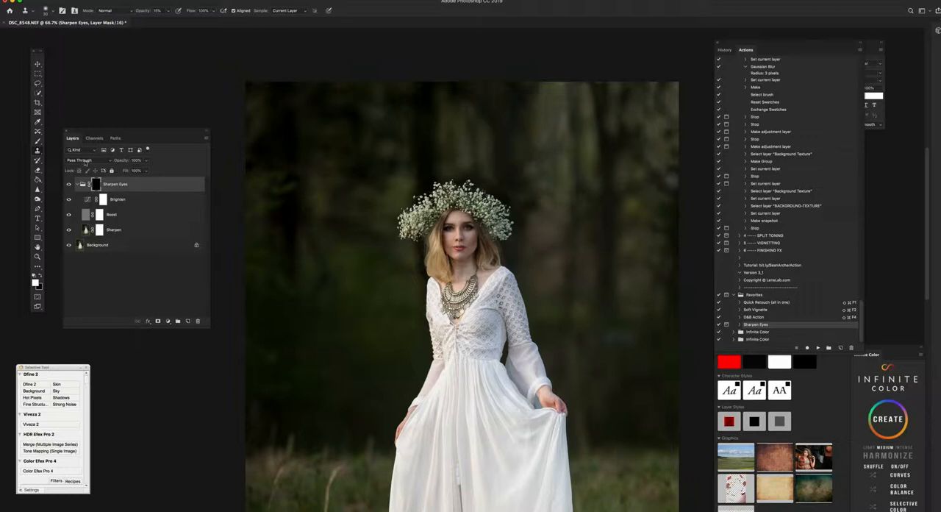
# Step: Set up the Brush with 100% flow, 100% hardness and a 17 px size for painting the irises
pyautogui.click(37, 142)
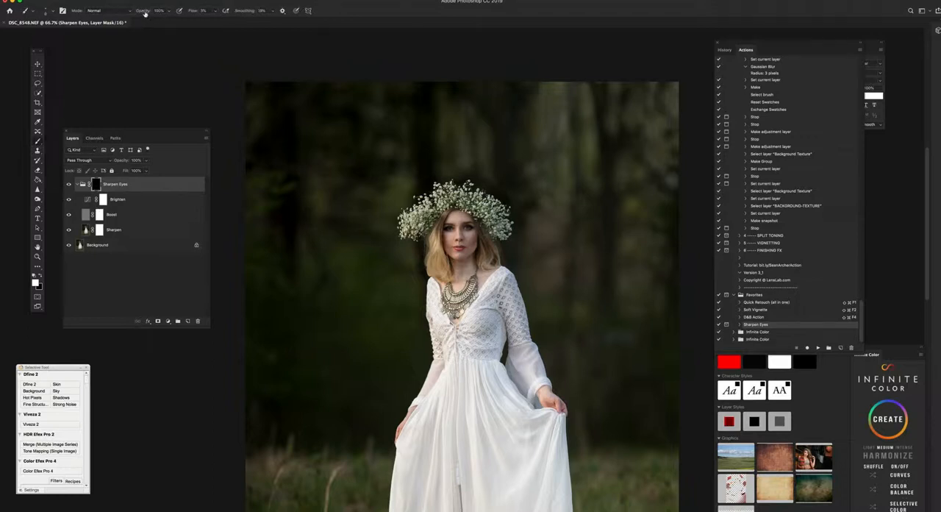
pyautogui.moveTo(193, 11); pyautogui.dragTo(287, 8)
pyautogui.moveTo(192, 12); pyautogui.dragTo(206, 12)
pyautogui.click(46, 10)
pyautogui.click(88, 51)
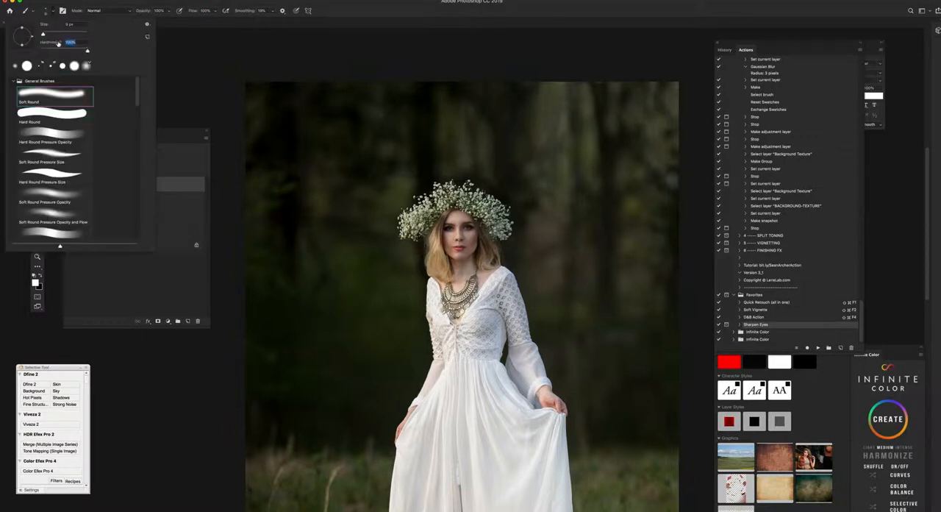
pyautogui.click(45, 35)
# Step: Paint white over the irises on the Sharpen Eyes group mask and reduce the brush opacity to 16%
pyautogui.press('super+plus')
pyautogui.press('super+plus')
pyautogui.press('super+plus')
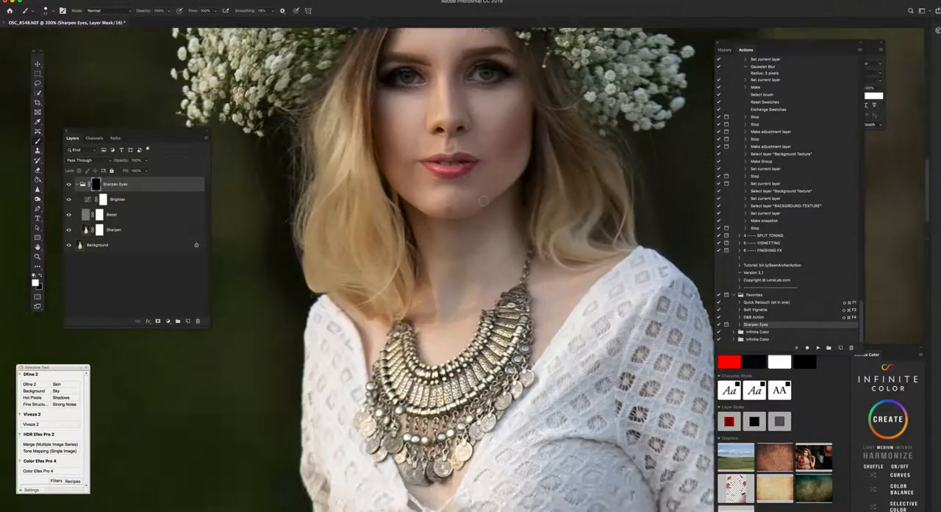
pyautogui.scroll(5, 483, 200)
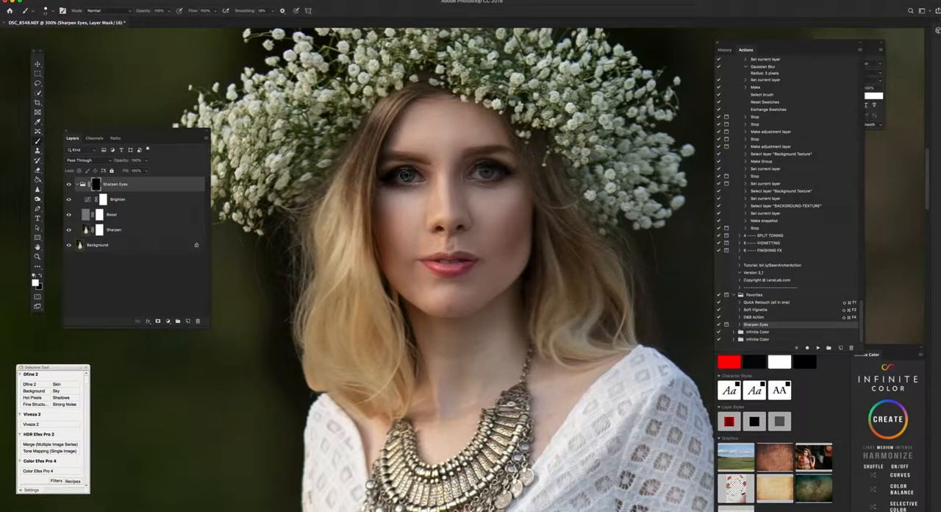
pyautogui.moveTo(486, 171); pyautogui.dragTo(487, 171)
pyautogui.moveTo(143, 11); pyautogui.dragTo(119, 17)
pyautogui.write('16')
# Step: Merge the Sharpen Eyes group with the Background into a single layer
pyautogui.press('super+minus')
pyautogui.press('super+minus')
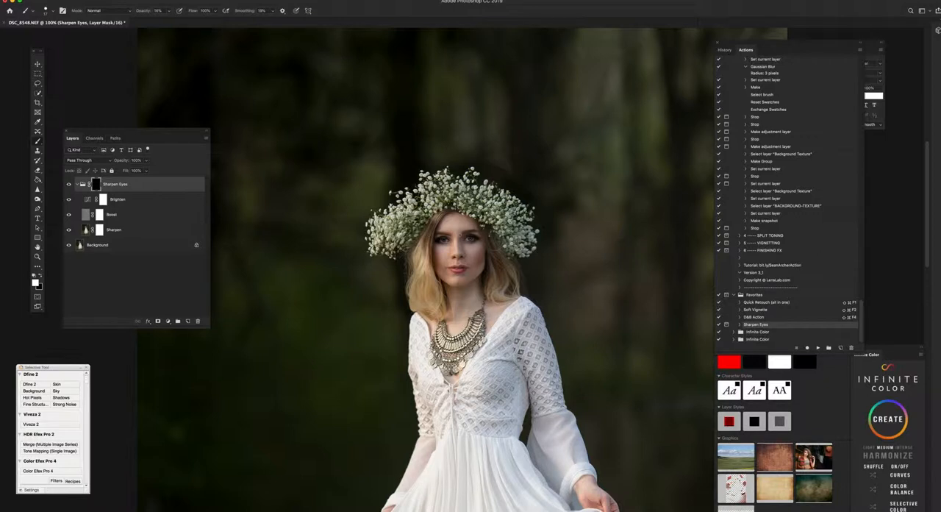
pyautogui.press('super+shift+e')
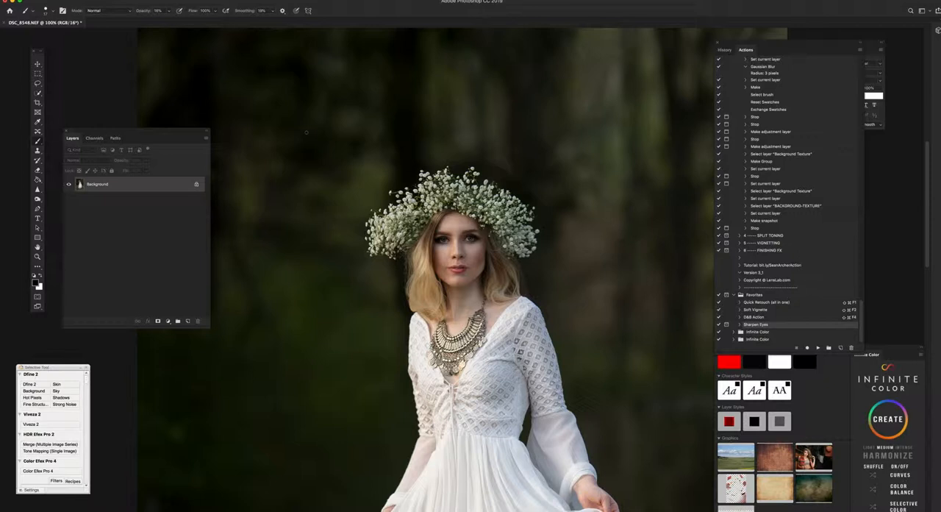
# Step: Switch to a much larger Clone Stamp with 70% opacity and about 38% hardness for cleaning up the grass
pyautogui.press('super+minus')
pyautogui.press('super+minus')
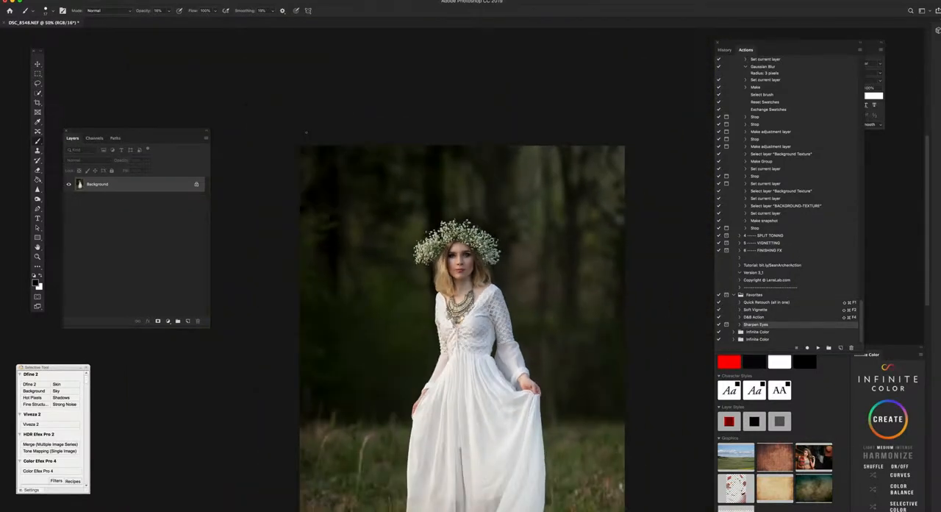
pyautogui.click(37, 150)
pyautogui.click(48, 12)
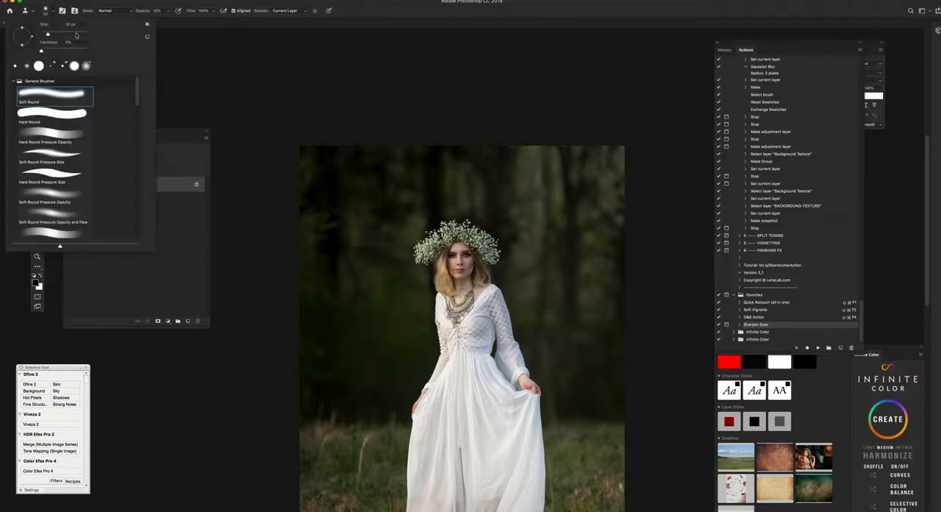
pyautogui.moveTo(143, 12); pyautogui.dragTo(163, 18)
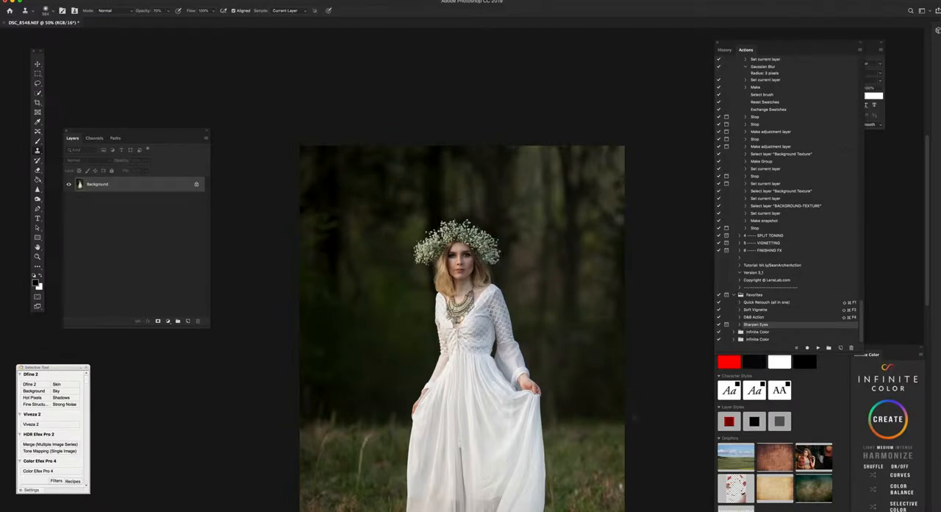
pyautogui.scroll(-4, 625, 384)
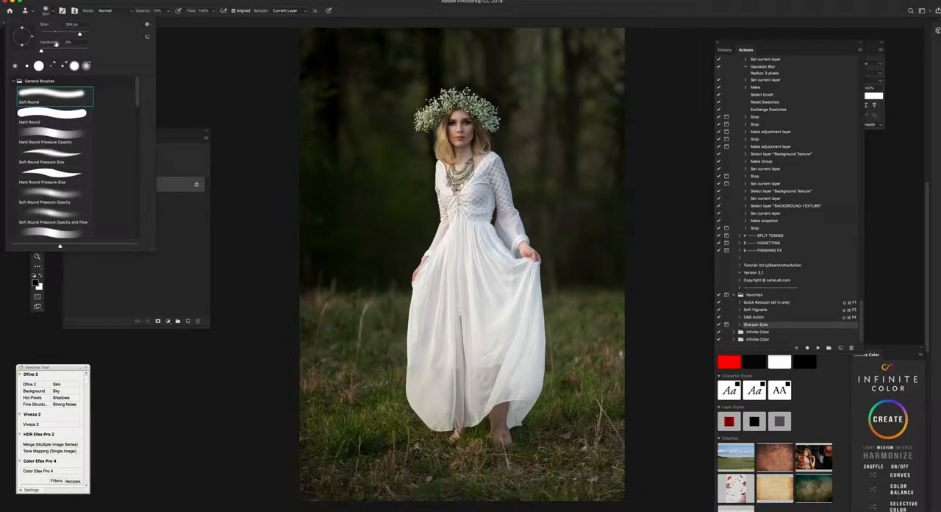
pyautogui.click(59, 50)
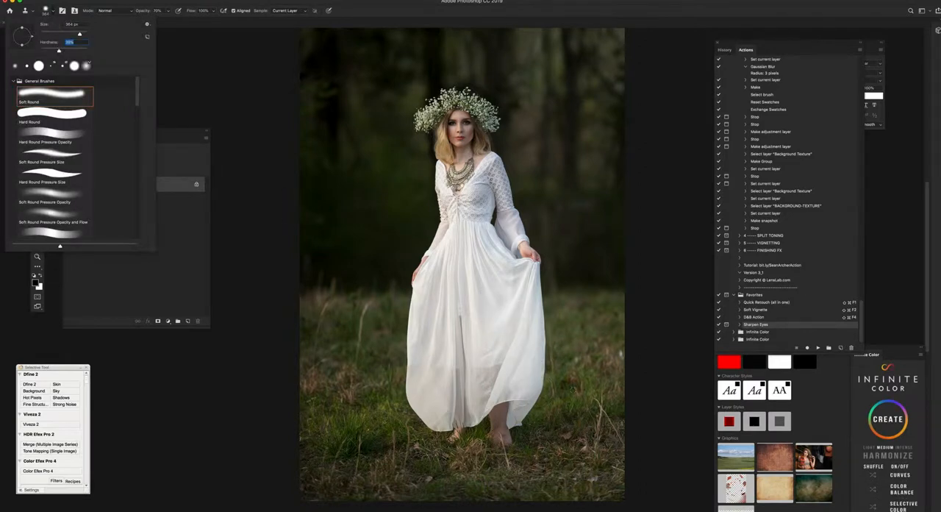
# Step: Clone grass over distracting spots beside the dress, reducing the brush to about 81 px for the area near the hem
pyautogui.keyDown('alt'); pyautogui.click(573, 377); pyautogui.keyUp('alt')
pyautogui.click(561, 363)
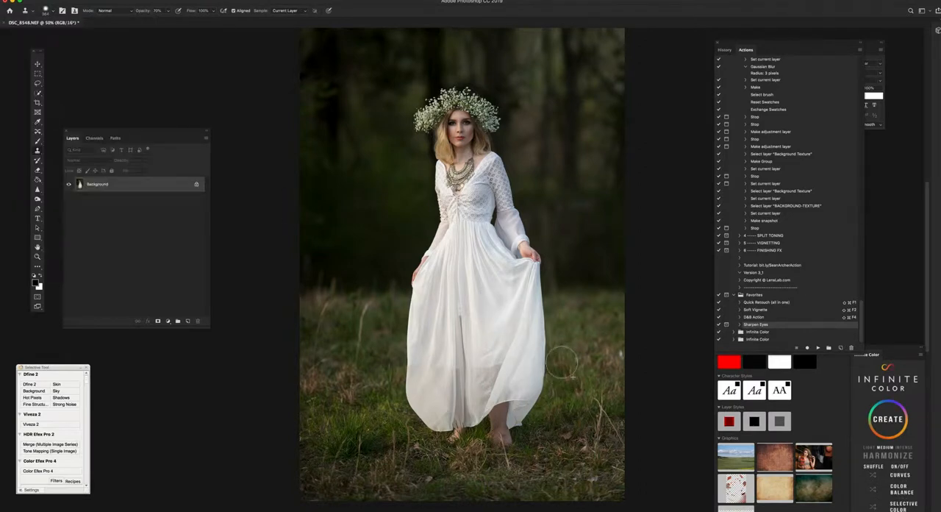
pyautogui.moveTo(562, 362)
pyautogui.mouseDown()
pyautogui.moveTo(561, 378)
pyautogui.moveTo(572, 379)
pyautogui.moveTo(564, 357)
pyautogui.mouseUp()
pyautogui.keyDown('alt'); pyautogui.click(600, 362); pyautogui.keyUp('alt')
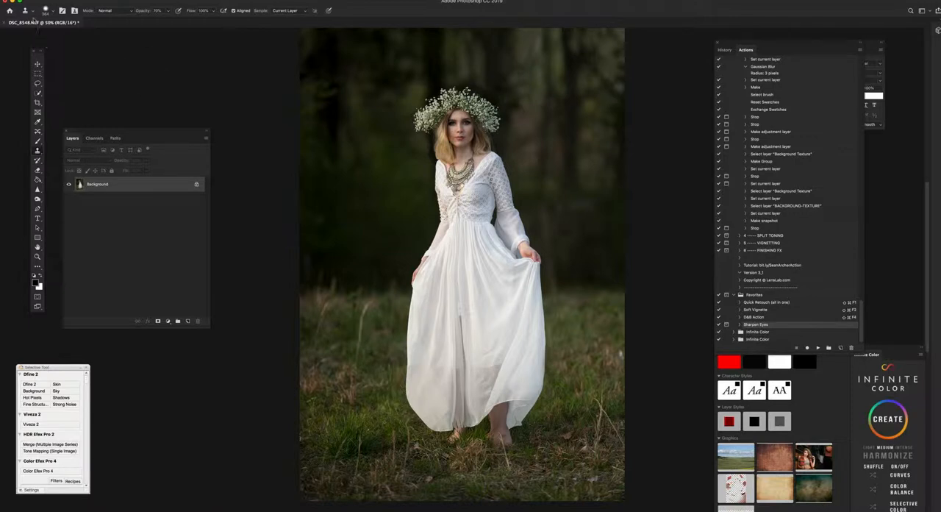
pyautogui.click(46, 11)
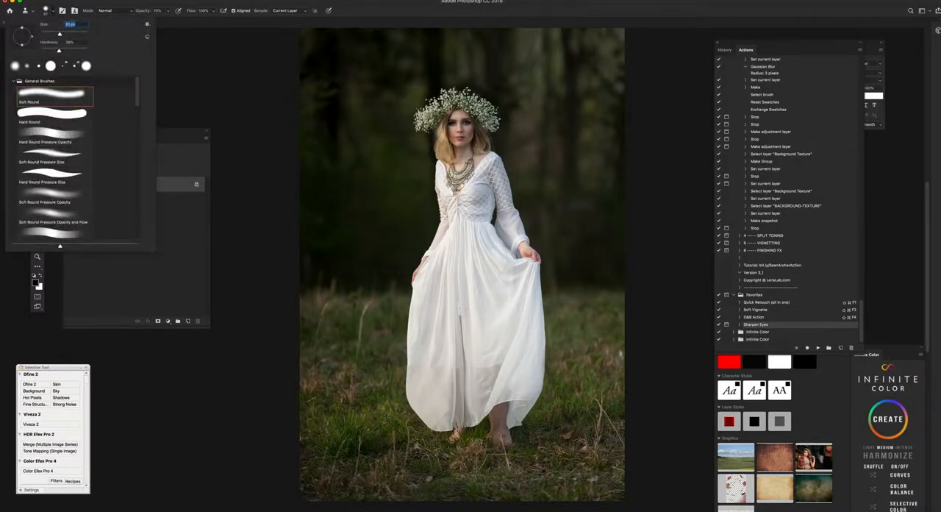
pyautogui.click(407, 420)
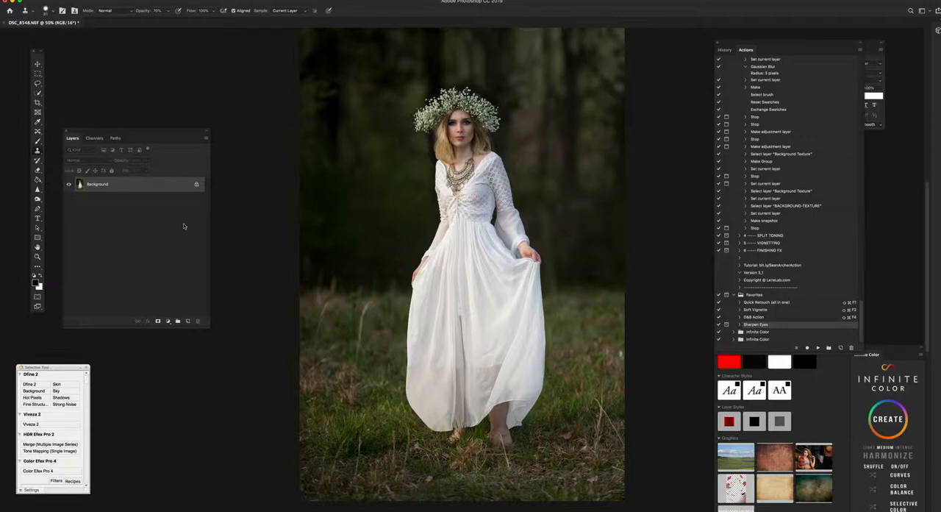
# Step: Duplicate the Background layer as Background copy
pyautogui.press('super+minus')
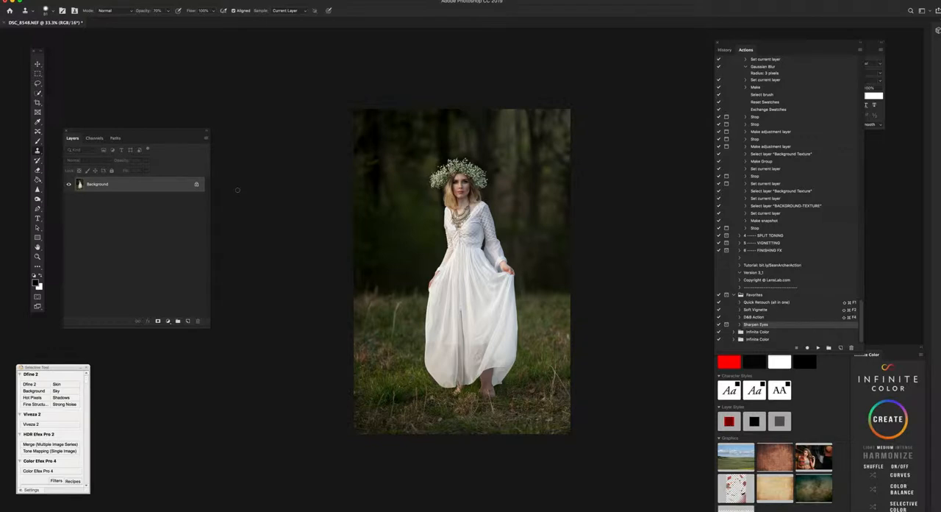
pyautogui.rightClick(145, 184)
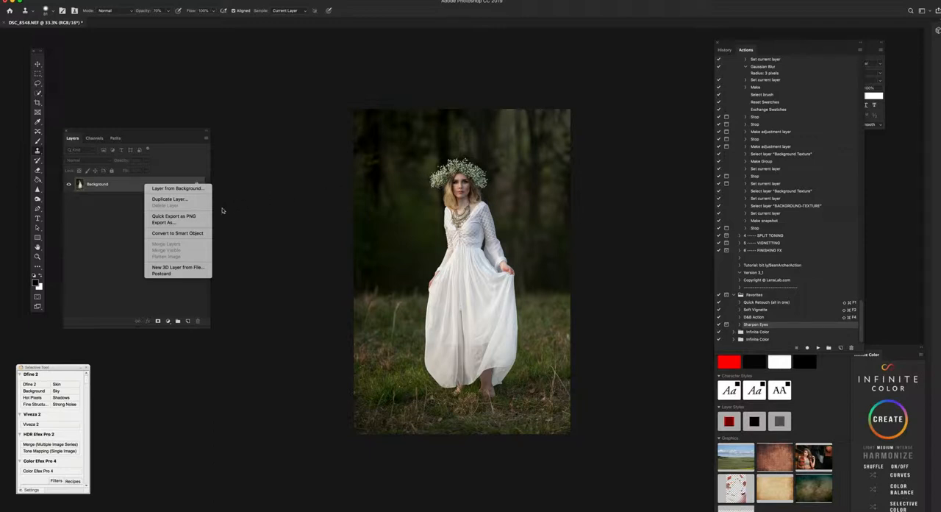
pyautogui.click(181, 200)
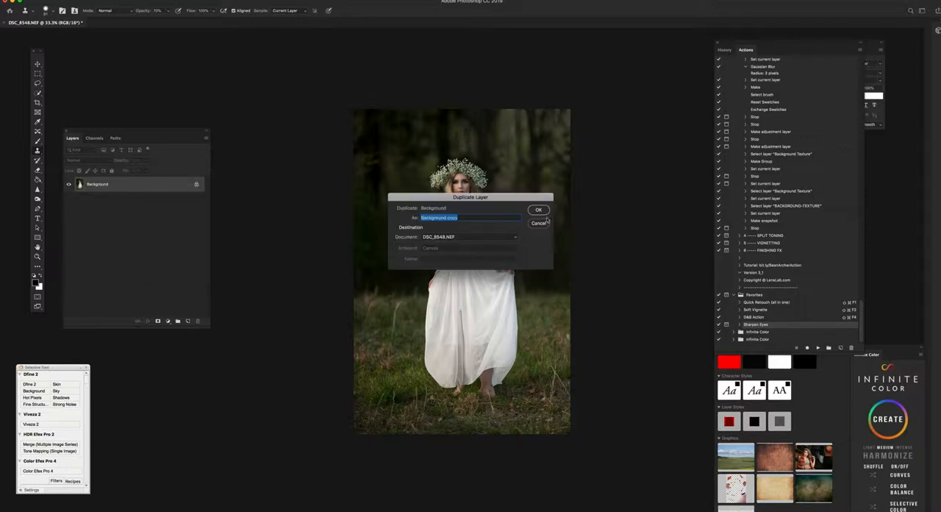
pyautogui.click(542, 213)
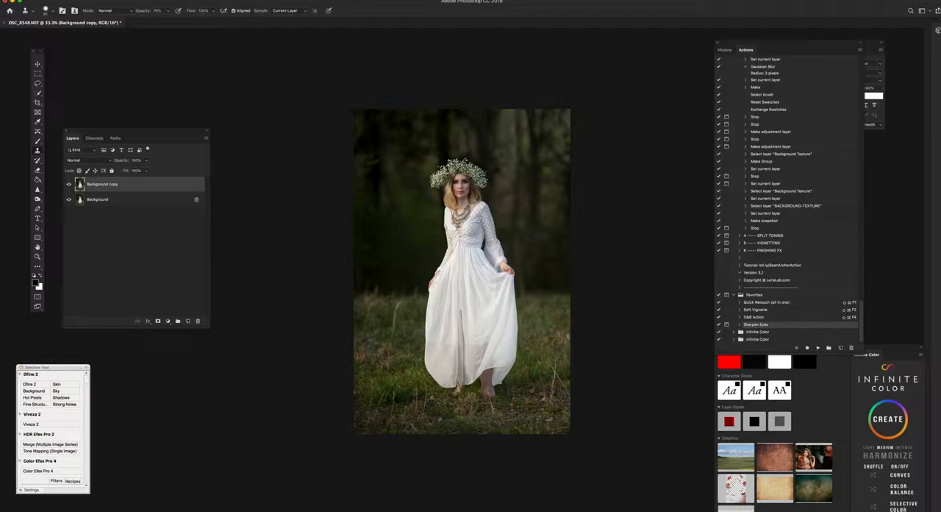
# Step: Apply a Gaussian Blur with a radius of about 16 pixels to the Background copy layer
pyautogui.click(193, 1)
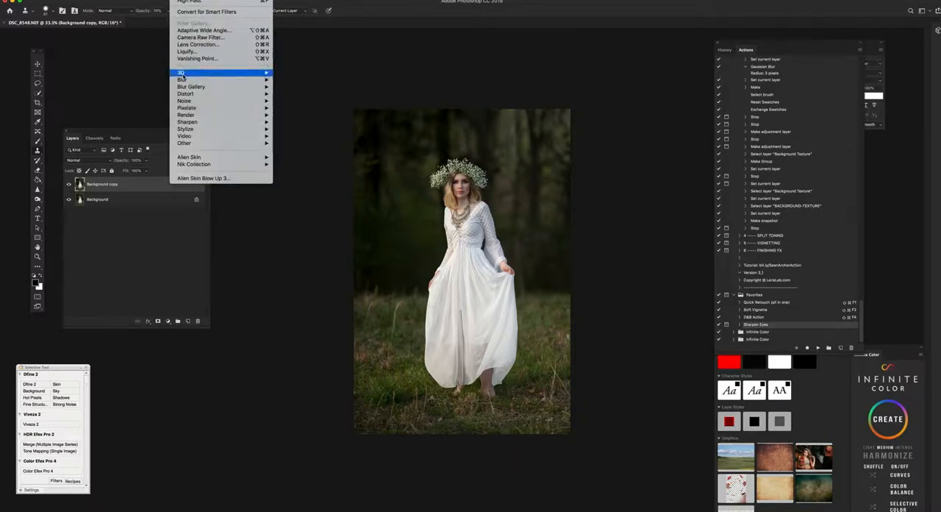
pyautogui.moveTo(221, 79)
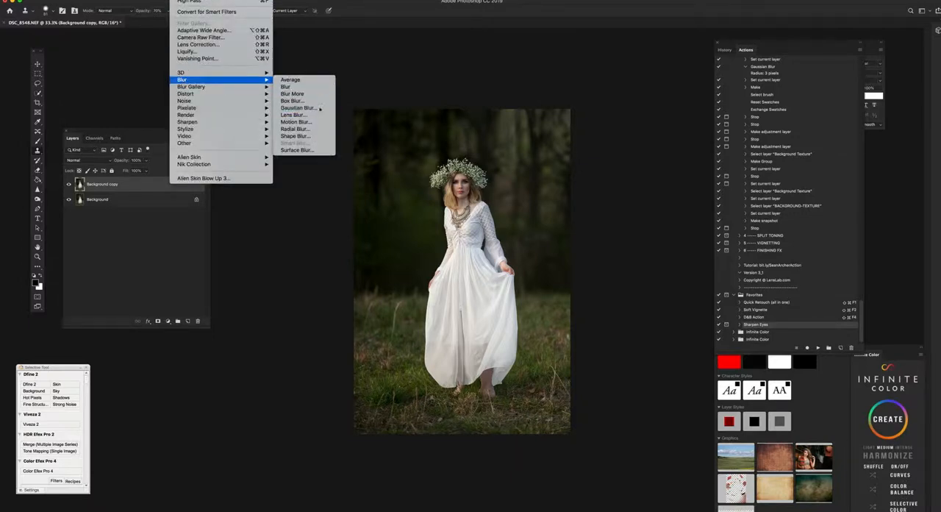
pyautogui.click(321, 108)
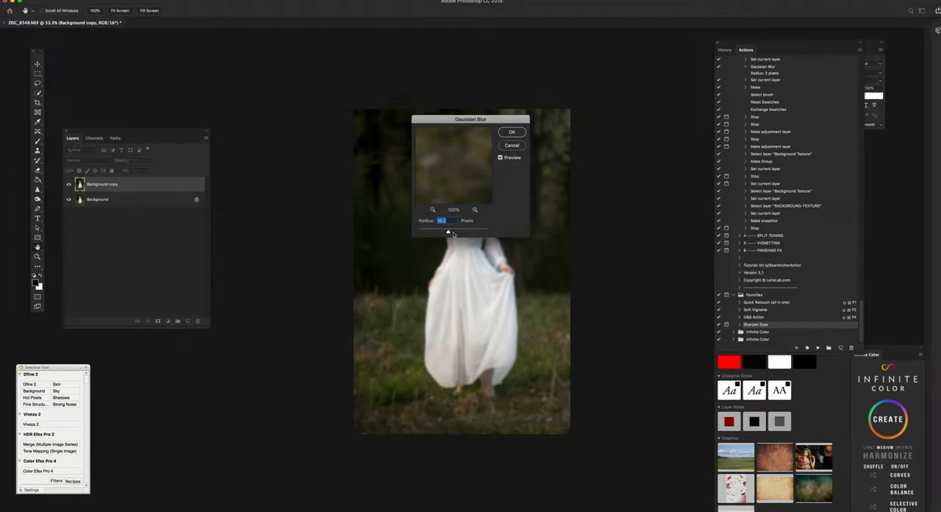
pyautogui.click(512, 132)
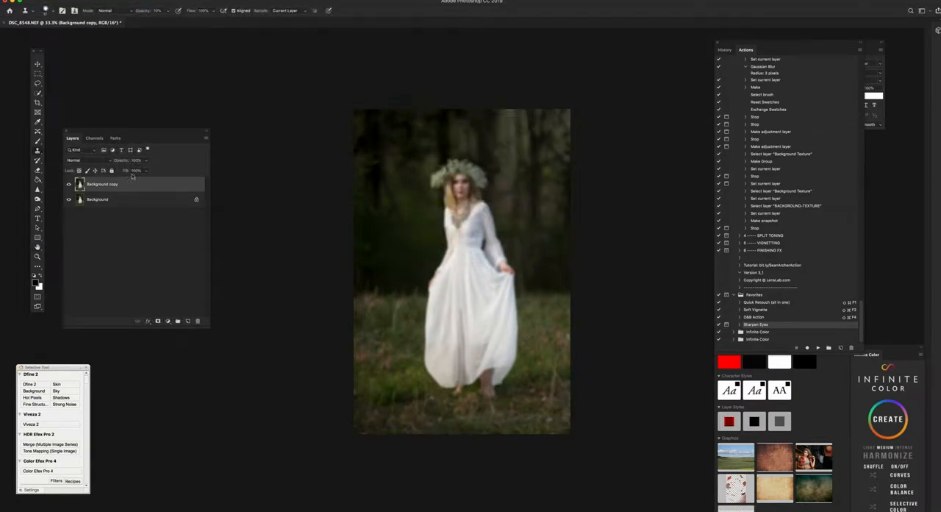
# Step: Add a layer mask to Background copy and paint black over the woman with a Brush at 100% opacity
pyautogui.click(157, 321)
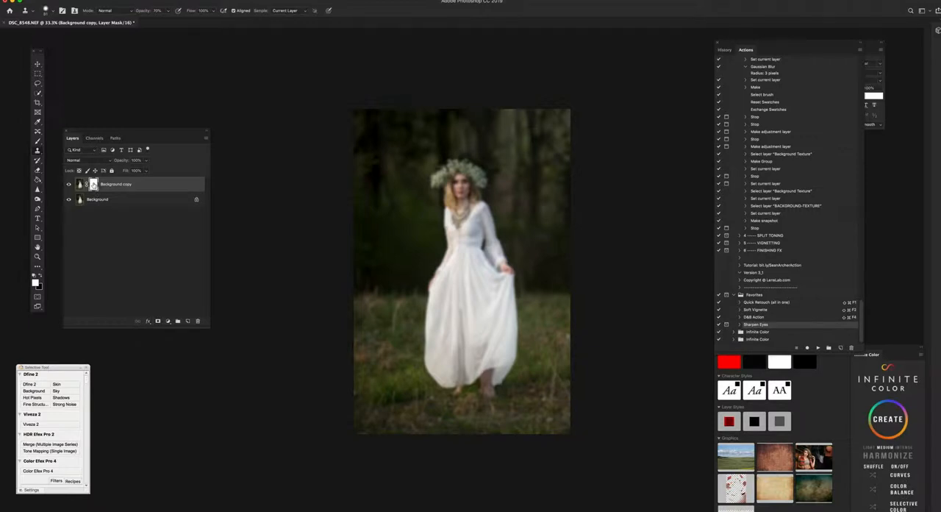
pyautogui.click(37, 141)
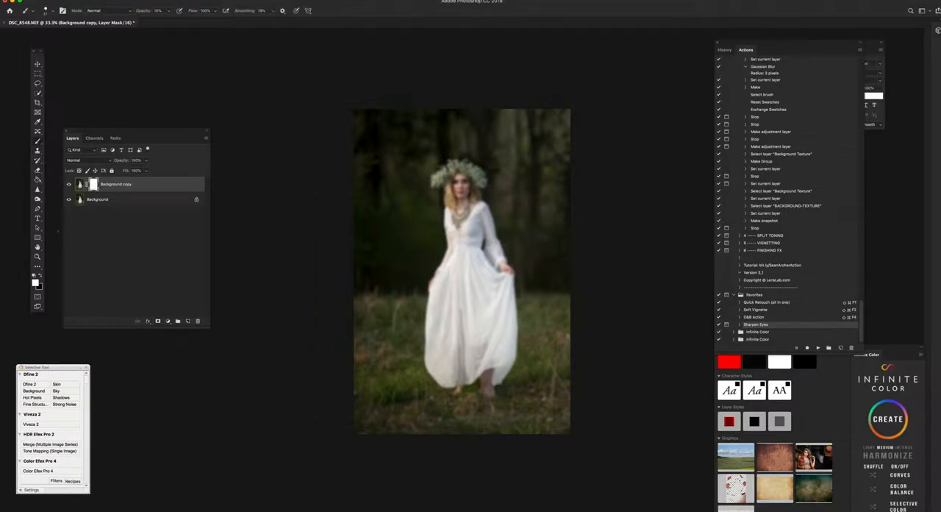
pyautogui.click(42, 278)
pyautogui.click(45, 11)
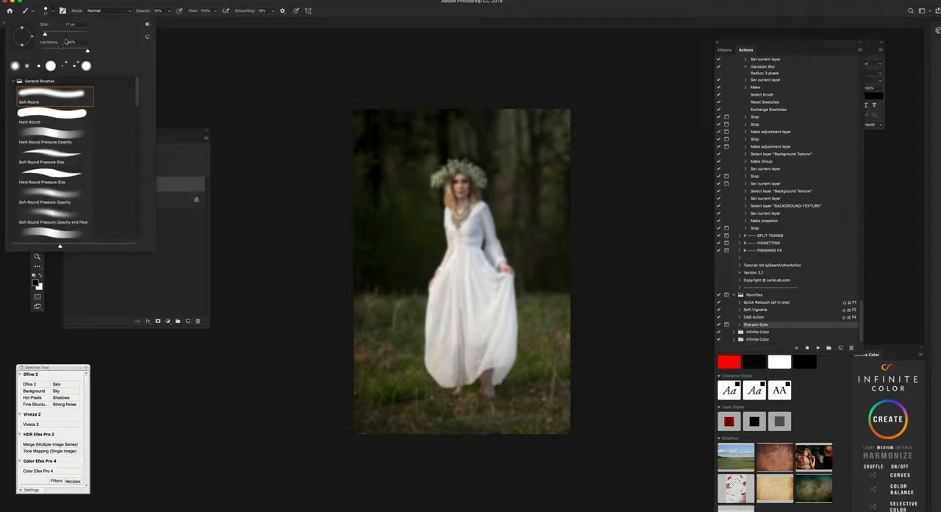
pyautogui.click(69, 35)
pyautogui.click(159, 11)
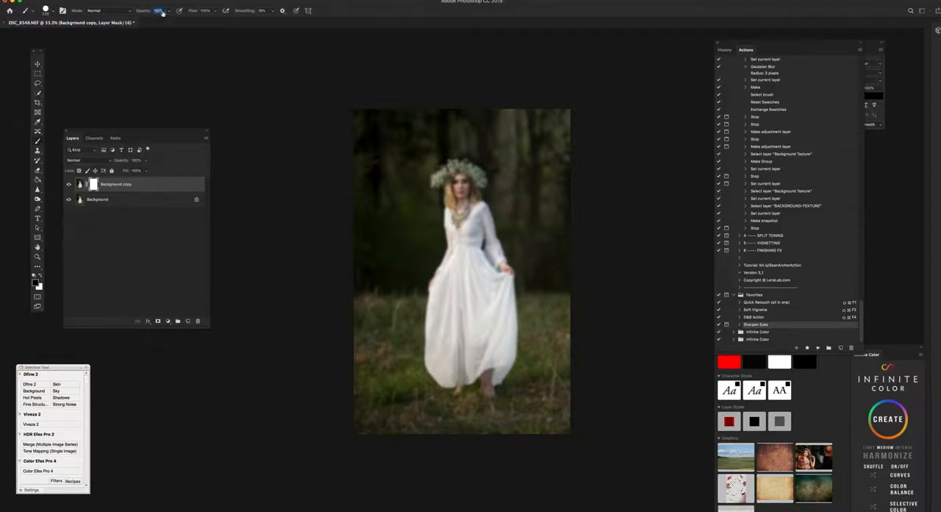
pyautogui.press('Return')
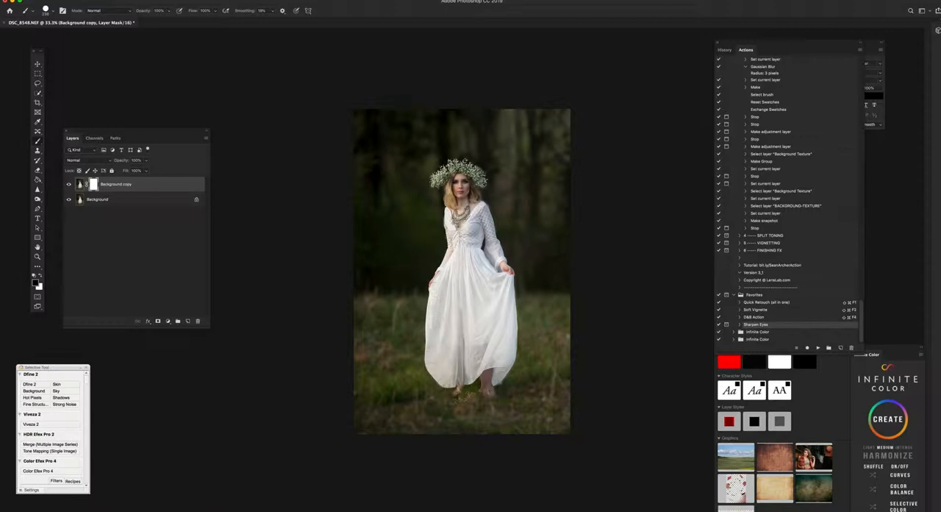
pyautogui.moveTo(472, 354); pyautogui.dragTo(464, 258)
# Step: Fade the blur on the ground around her feet and beside her using a 900 px brush at 0% hardness, reducing opacity to 34%
pyautogui.click(53, 11)
pyautogui.moveTo(89, 53); pyautogui.dragTo(42, 51)
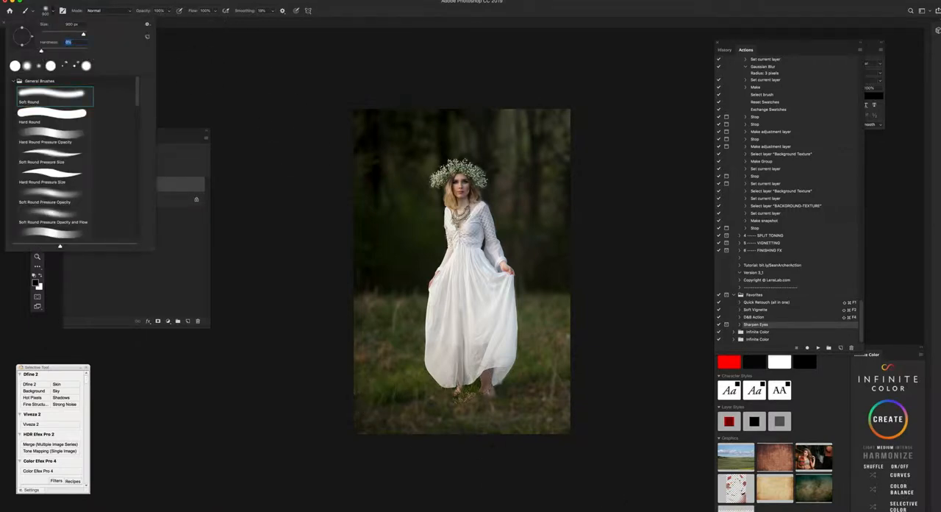
pyautogui.moveTo(147, 13); pyautogui.dragTo(140, 13)
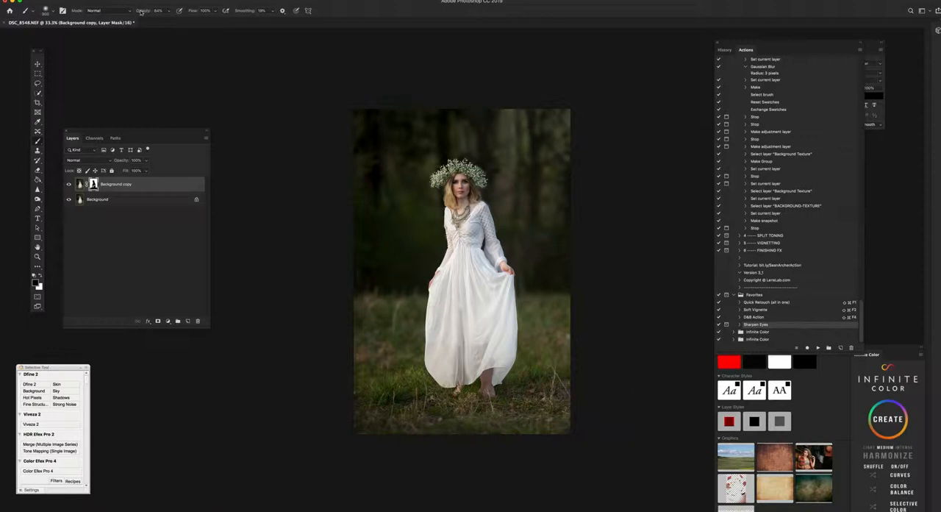
pyautogui.moveTo(143, 12); pyautogui.dragTo(125, 15)
# Step: Display the layer mask on its own and paint black over the gaps in the dress at 100% brush opacity
pyautogui.keyDown('alt'); pyautogui.click(92, 184); pyautogui.keyUp('alt')
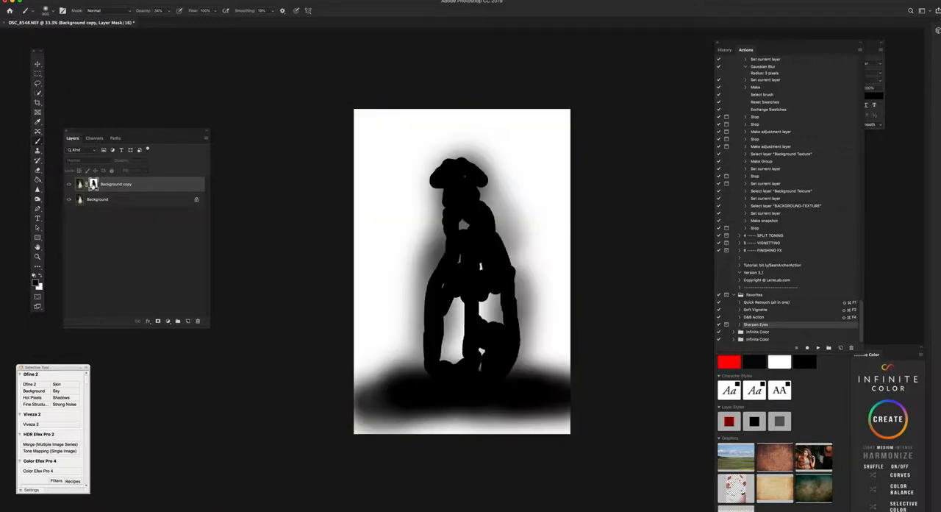
pyautogui.keyDown('alt'); pyautogui.click(93, 183); pyautogui.keyUp('alt')
pyautogui.keyDown('alt'); pyautogui.click(92, 183); pyautogui.keyUp('alt')
pyautogui.moveTo(147, 11); pyautogui.dragTo(188, 14)
pyautogui.moveTo(472, 333)
pyautogui.mouseDown()
pyautogui.moveTo(460, 308)
pyautogui.moveTo(448, 359)
pyautogui.moveTo(484, 344)
pyautogui.moveTo(484, 314)
pyautogui.mouseUp()
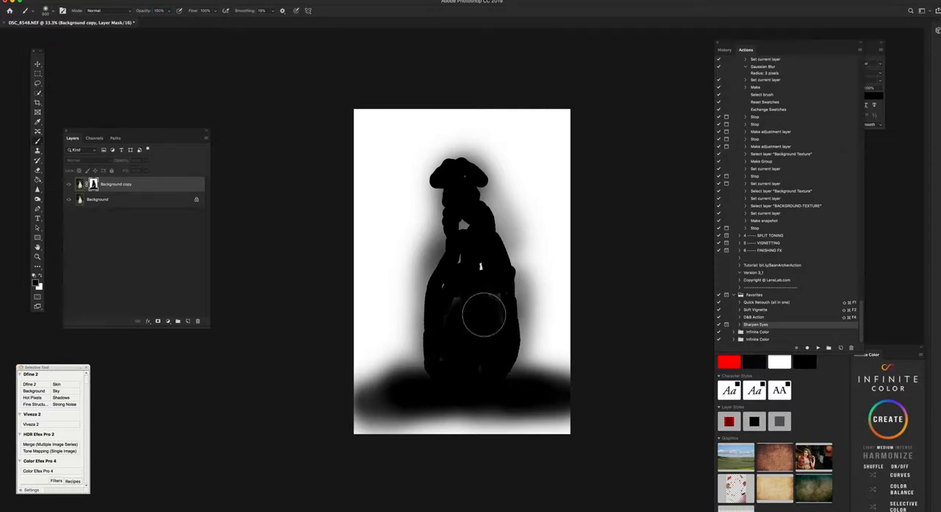
# Step: Raise the brush hardness to about 69%, fill the remaining gaps in the mask's torso and dress, and return to the image view
pyautogui.click(50, 11)
pyautogui.moveTo(87, 51); pyautogui.dragTo(73, 51)
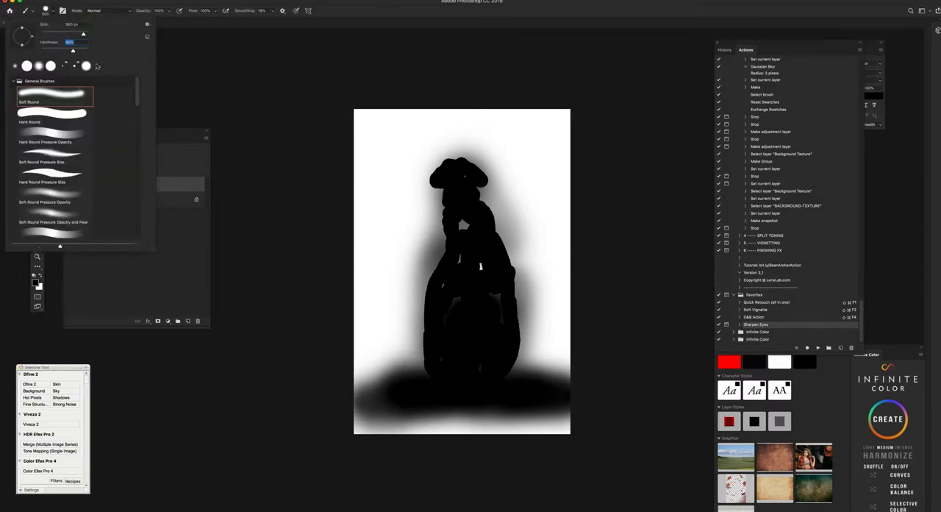
pyautogui.moveTo(459, 282); pyautogui.dragTo(461, 289)
pyautogui.moveTo(474, 278); pyautogui.dragTo(474, 338)
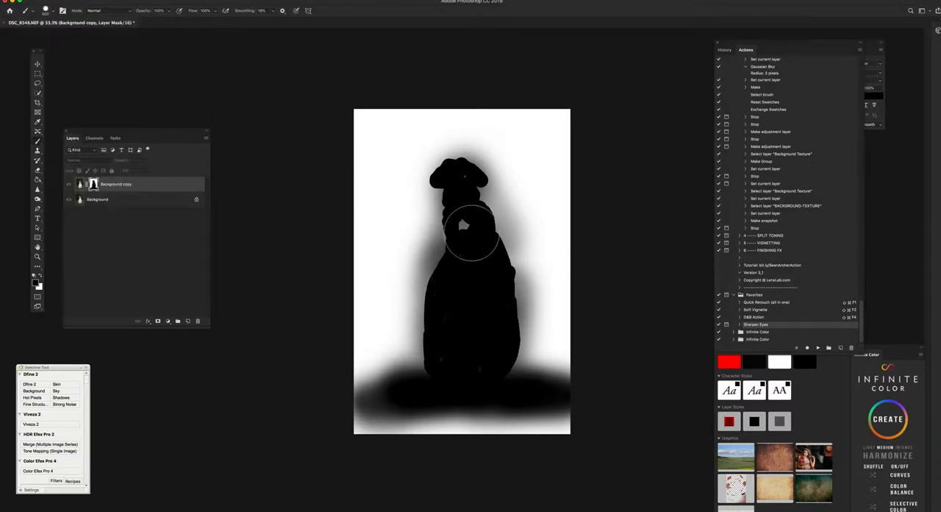
pyautogui.moveTo(458, 224); pyautogui.dragTo(458, 227)
pyautogui.keyDown('alt'); pyautogui.click(92, 184); pyautogui.keyUp('alt')
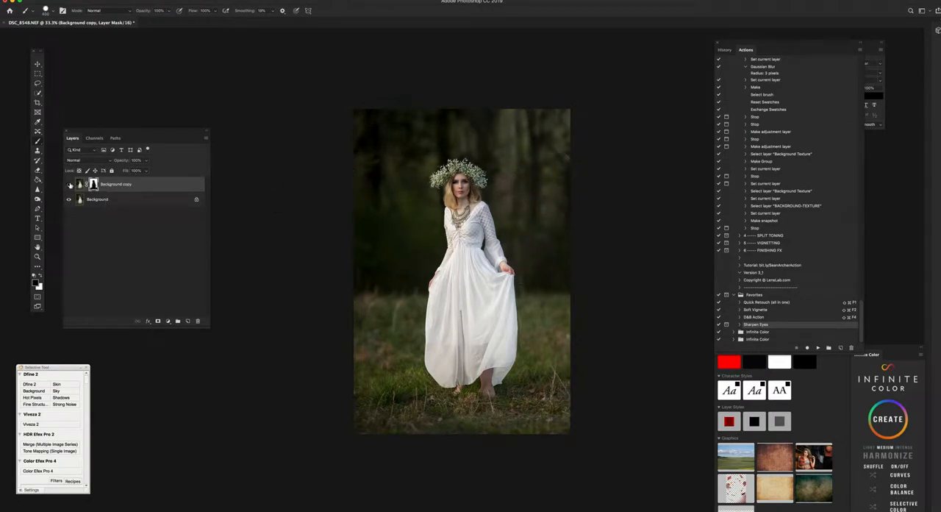
# Step: Compare the image with and without the Background copy blur, and merge the blurred layer into the Background
pyautogui.click(69, 185)
pyautogui.click(70, 184)
pyautogui.click(69, 184)
pyautogui.click(70, 184)
pyautogui.click(70, 185)
pyautogui.click(70, 184)
pyautogui.press('BackSpace')
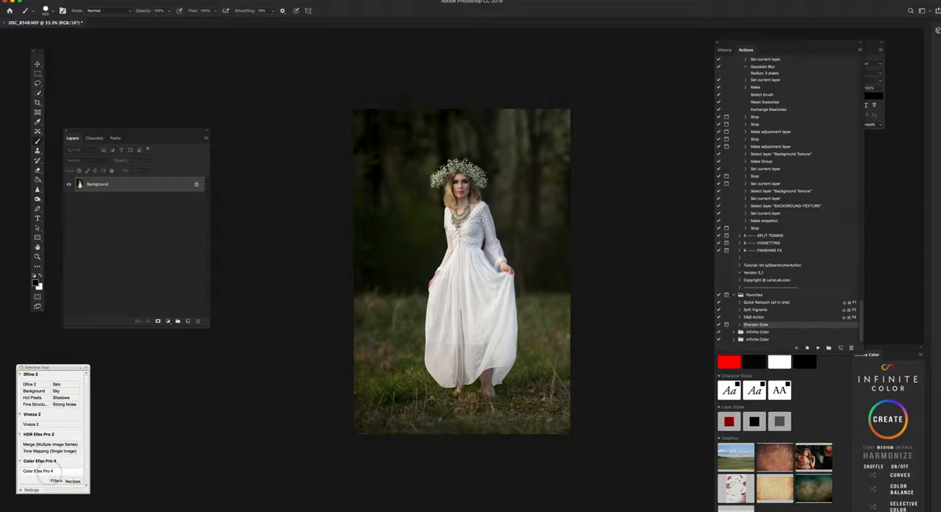
# Step: Run the Soft Vignette action and review its radial gradient fill settings, keeping them as they are
pyautogui.press('shift+super+F2')
pyautogui.moveTo(163, 191); pyautogui.dragTo(196, 320)
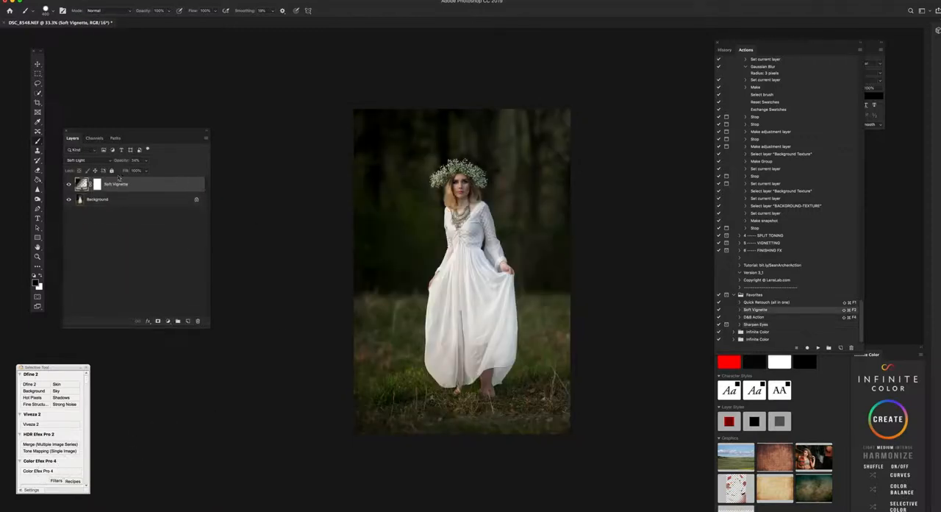
pyautogui.doubleClick(81, 185)
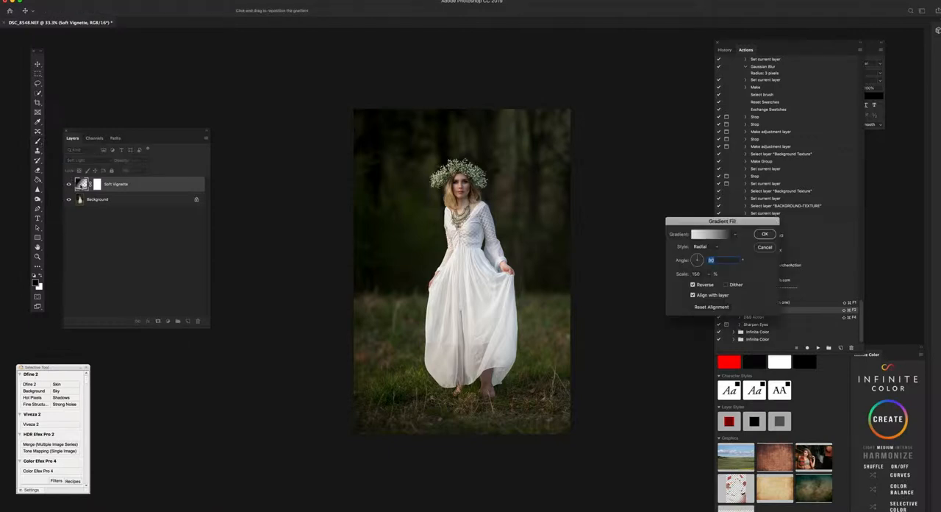
pyautogui.click(734, 235)
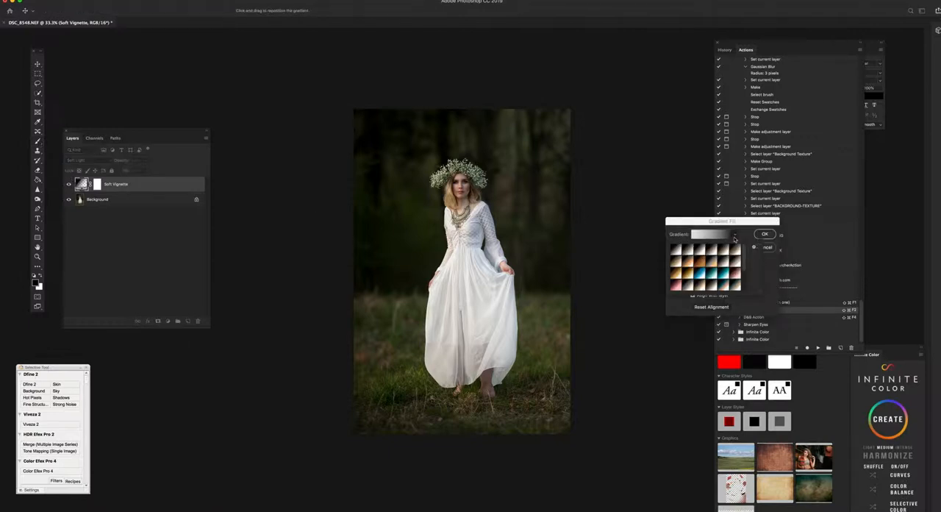
pyautogui.click(734, 235)
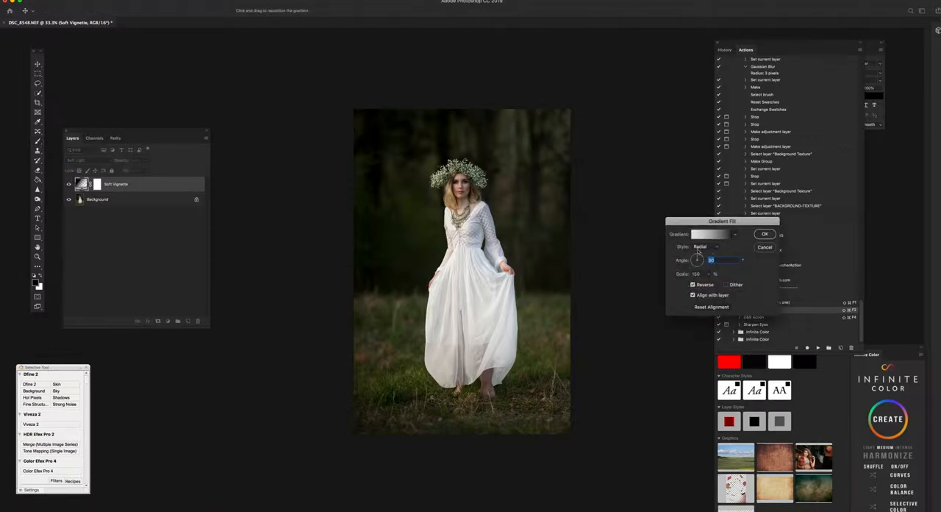
pyautogui.click(766, 234)
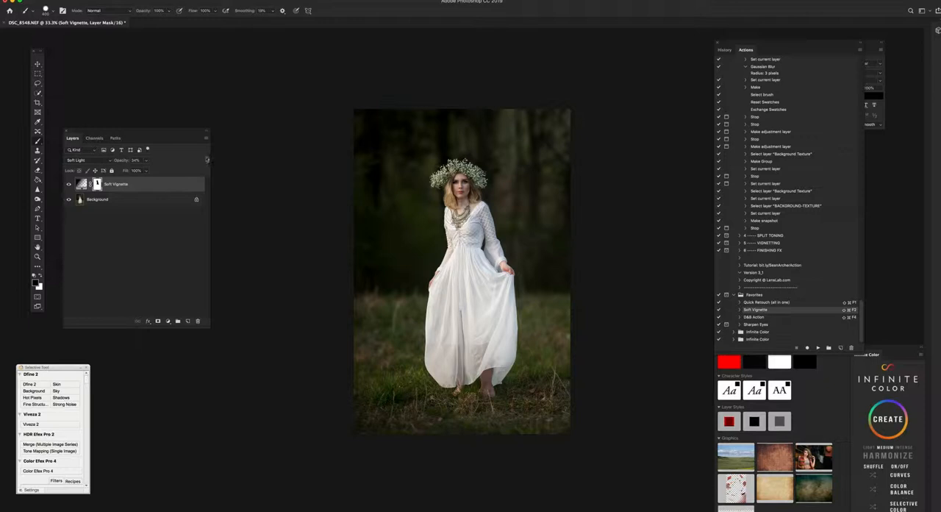
# Step: Raise the Soft Vignette layer's opacity to 80%
pyautogui.click(146, 161)
pyautogui.moveTo(147, 170); pyautogui.dragTo(166, 174)
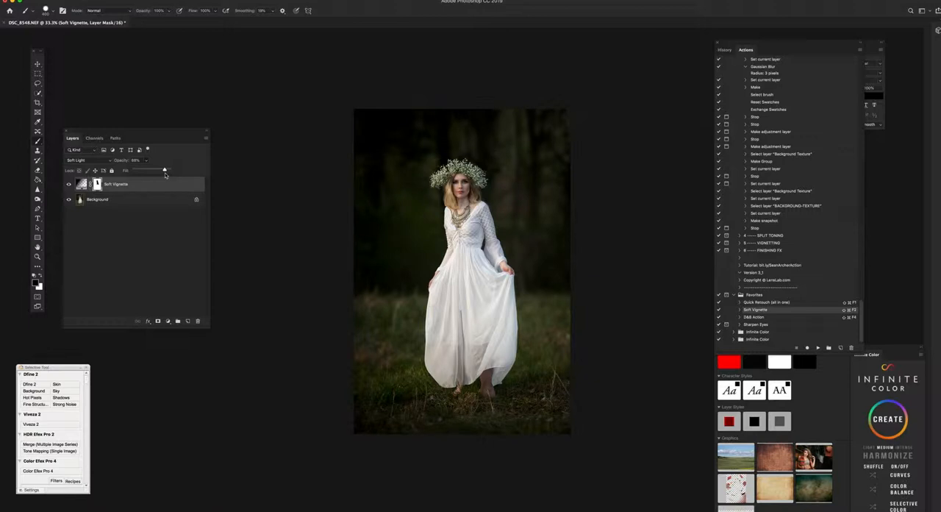
pyautogui.moveTo(166, 173); pyautogui.dragTo(161, 175)
pyautogui.press('[')
pyautogui.moveTo(146, 161); pyautogui.dragTo(147, 171)
# Step: Lighten the vignette over the foreground grass by painting its mask with a 1040 px brush at 0% hardness and 40% opacity
pyautogui.click(47, 11)
pyautogui.click(83, 34)
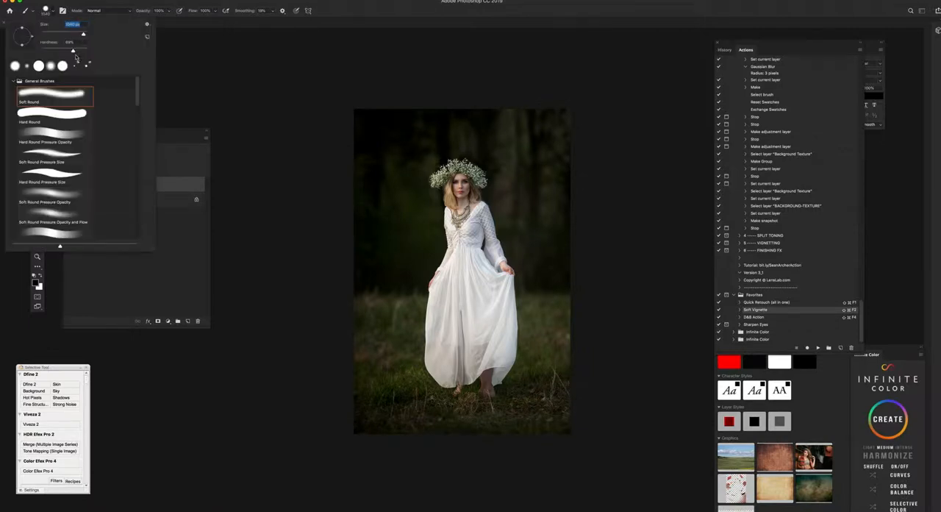
pyautogui.moveTo(72, 52); pyautogui.dragTo(41, 52)
pyautogui.moveTo(468, 412); pyautogui.dragTo(475, 405)
pyautogui.moveTo(412, 405); pyautogui.dragTo(358, 400)
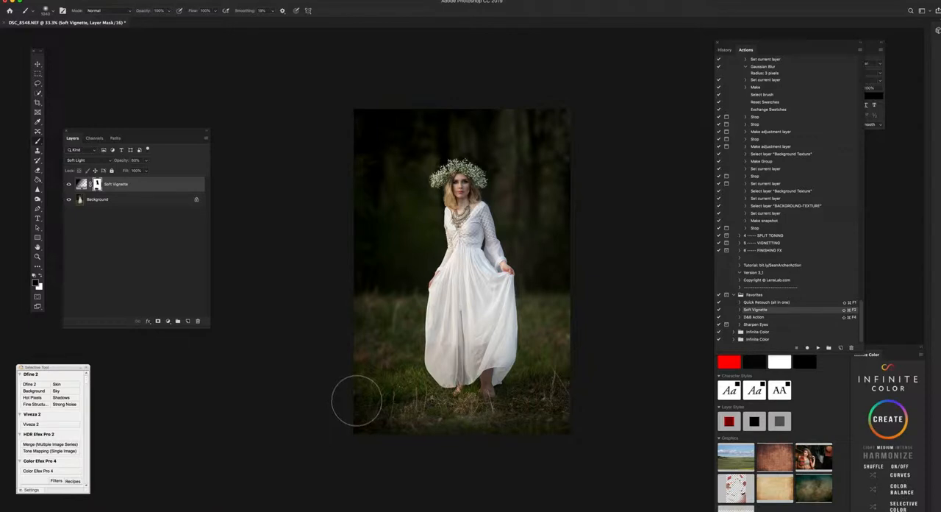
pyautogui.press('super+z')
pyautogui.moveTo(145, 11); pyautogui.dragTo(123, 16)
pyautogui.moveTo(387, 424)
pyautogui.mouseDown()
pyautogui.moveTo(504, 430)
pyautogui.moveTo(608, 423)
pyautogui.moveTo(474, 415)
pyautogui.moveTo(338, 429)
pyautogui.mouseUp()
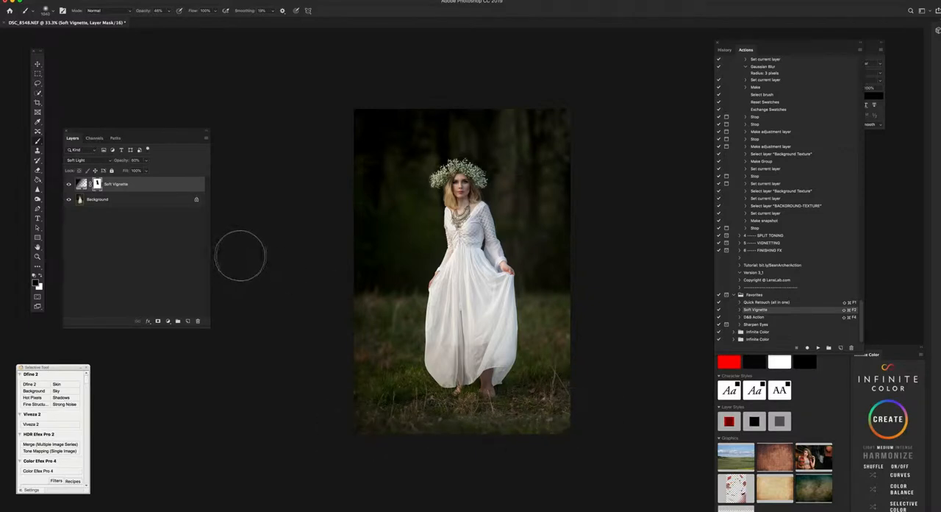
# Step: Lower the Soft Vignette layer's opacity to about 77% and merge it into the Background
pyautogui.click(146, 161)
pyautogui.moveTo(146, 170)
pyautogui.mouseDown()
pyautogui.moveTo(134, 130)
pyautogui.moveTo(231, 133)
pyautogui.moveTo(178, 142)
pyautogui.moveTo(150, 170)
pyautogui.moveTo(136, 171)
pyautogui.moveTo(146, 173)
pyautogui.mouseUp()
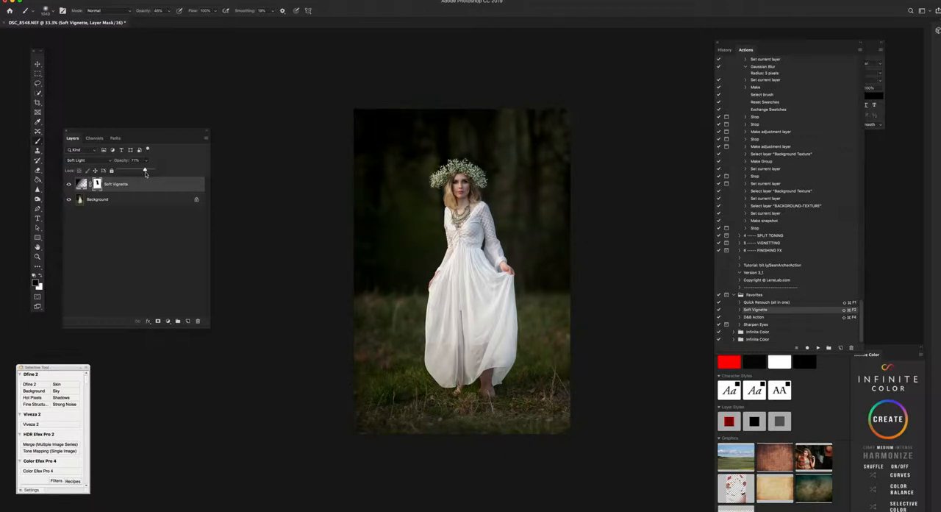
pyautogui.press('super+e')
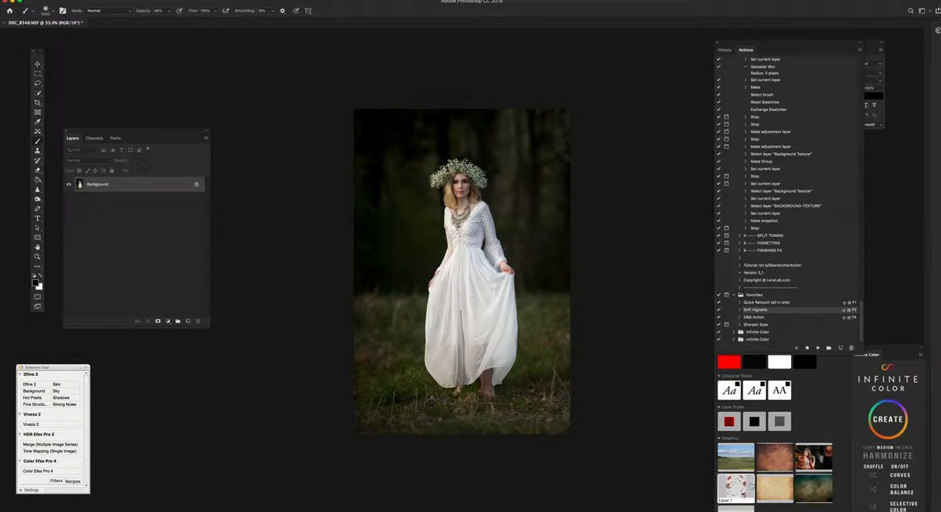
# Step: Place the beige parchment texture from the library, rotate it about 90° and scale it to cover the whole portrait
pyautogui.moveTo(780, 488); pyautogui.dragTo(440, 227)
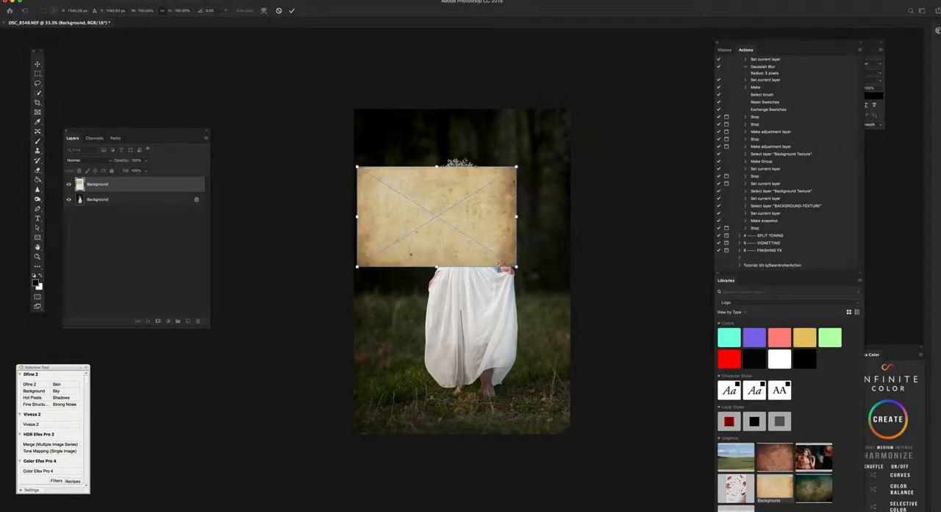
pyautogui.moveTo(535, 276); pyautogui.dragTo(373, 322)
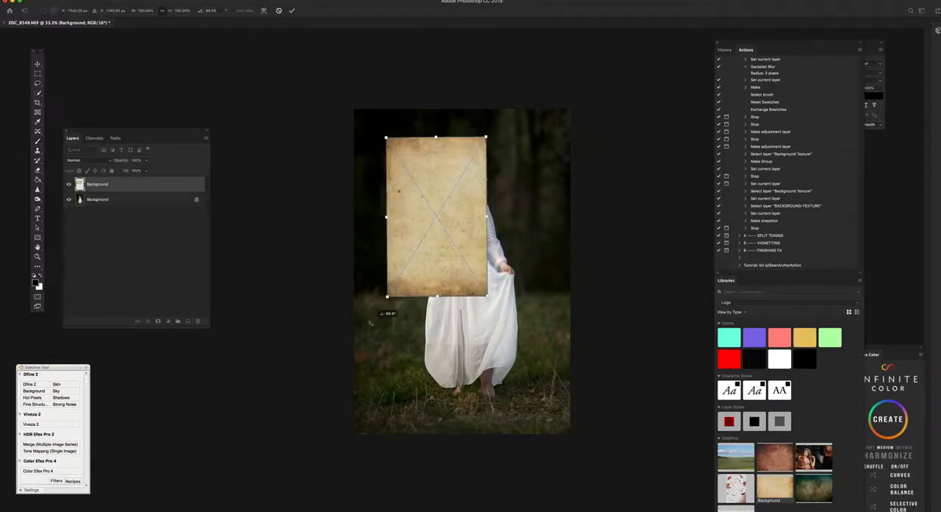
pyautogui.moveTo(386, 138); pyautogui.dragTo(349, 104)
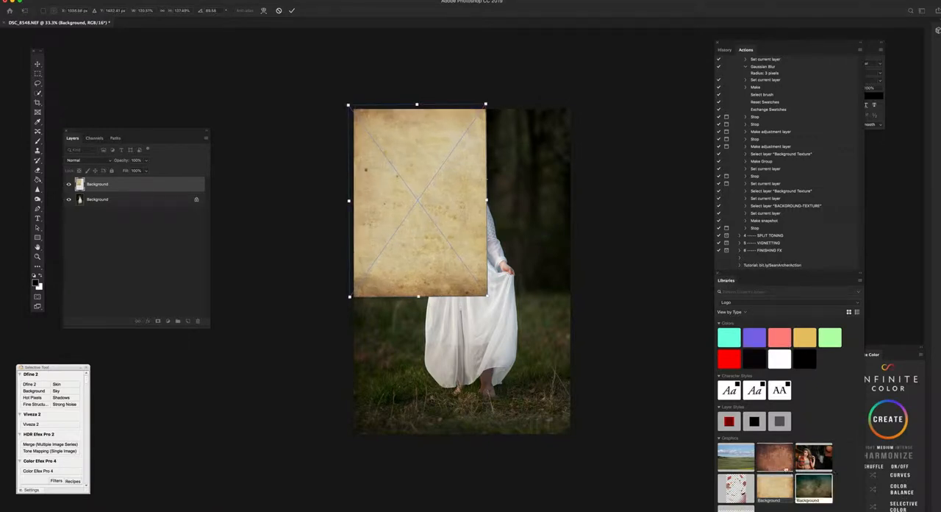
pyautogui.moveTo(486, 295); pyautogui.dragTo(575, 440)
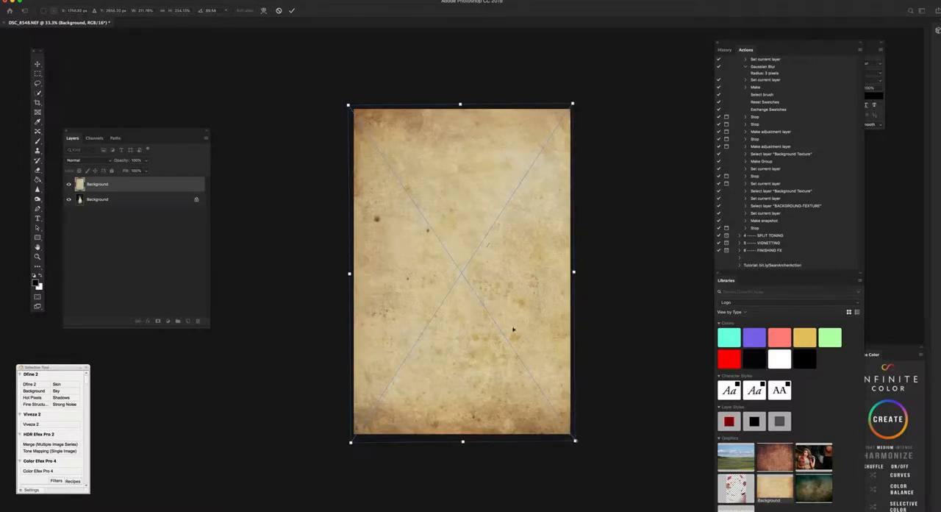
pyautogui.press('Return')
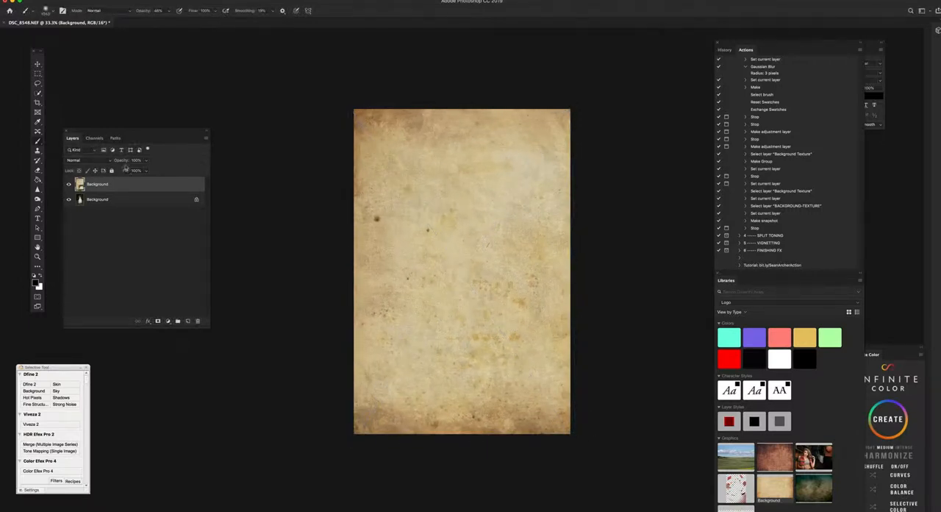
# Step: Set the parchment texture layer to Soft Light blending with 67% opacity
pyautogui.click(94, 160)
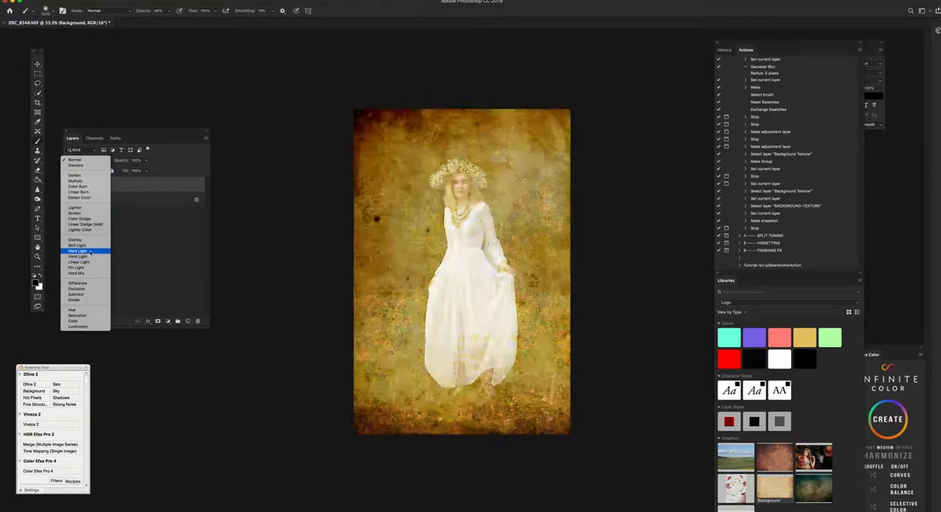
pyautogui.click(90, 246)
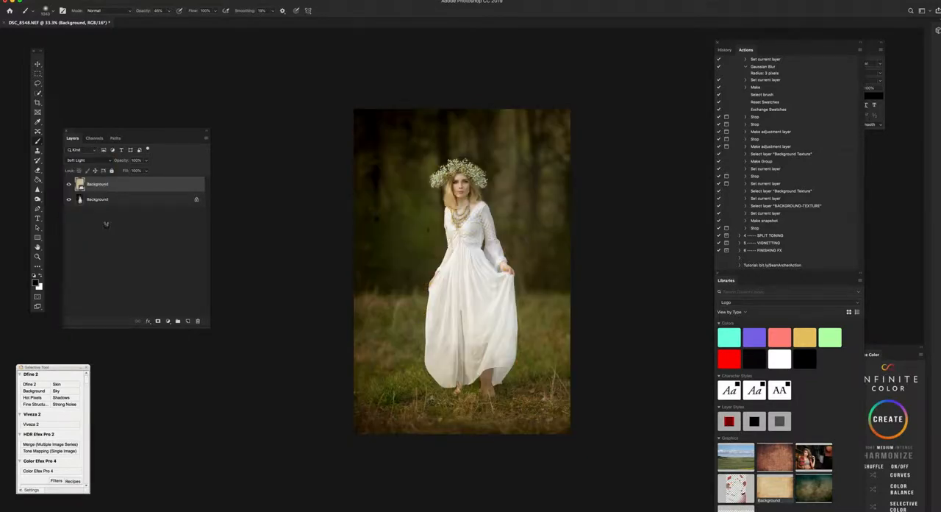
pyautogui.click(145, 160)
pyautogui.moveTo(147, 172); pyautogui.dragTo(135, 171)
pyautogui.click(155, 191)
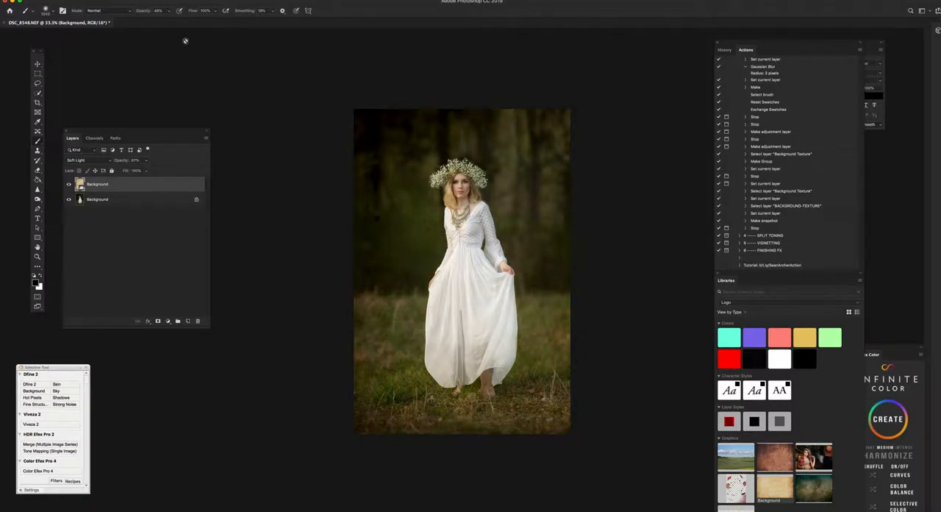
# Step: Apply a Gaussian Blur with a radius of about 16 pixels to the parchment texture layer
pyautogui.click(185, 0)
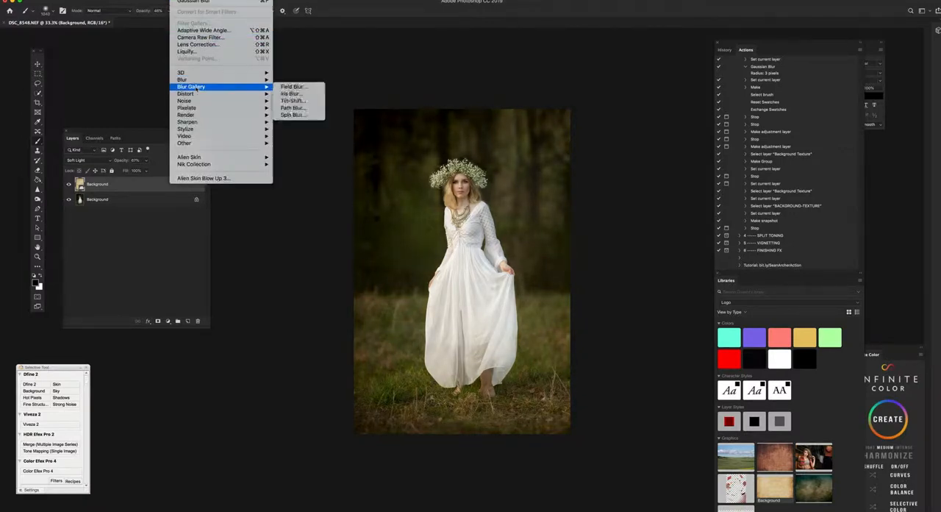
pyautogui.moveTo(200, 81)
pyautogui.click(287, 110)
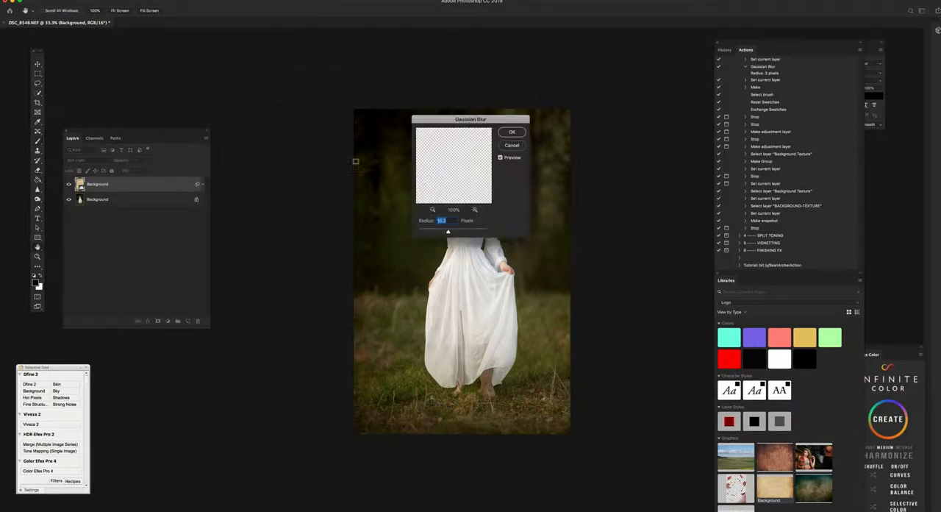
pyautogui.click(518, 133)
# Step: Clip the parchment texture layer to the Background, set its opacity to 75% and add a layer mask to it
pyautogui.rightClick(141, 186)
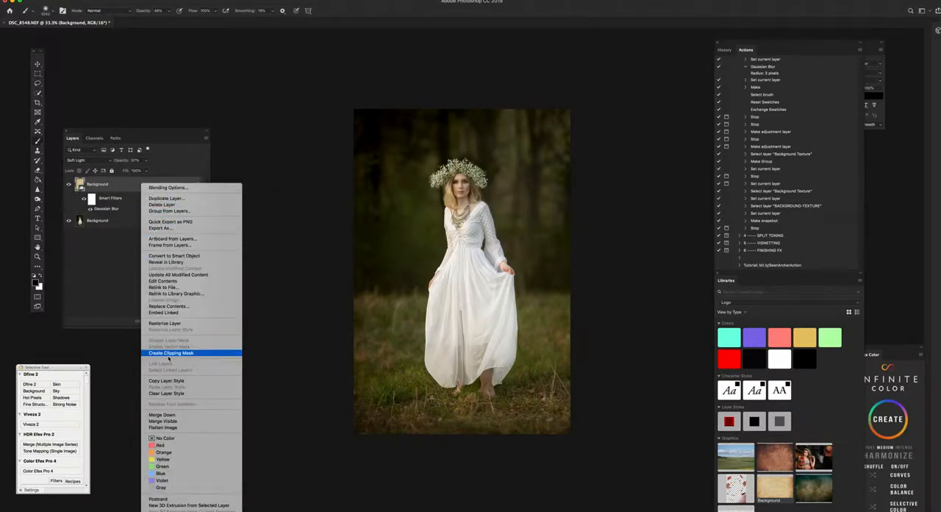
pyautogui.click(171, 353)
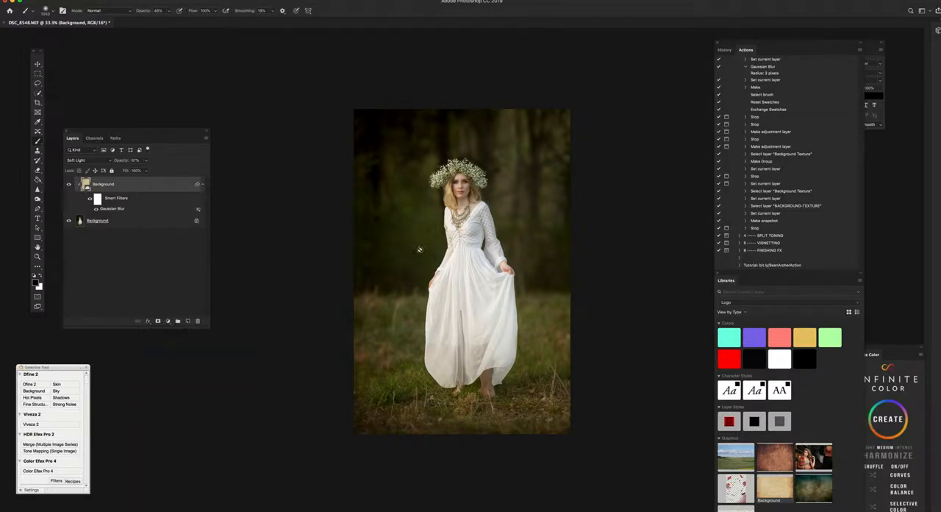
pyautogui.moveTo(148, 161)
pyautogui.mouseDown()
pyautogui.moveTo(147, 170)
pyautogui.moveTo(103, 171)
pyautogui.moveTo(187, 173)
pyautogui.moveTo(148, 172)
pyautogui.mouseUp()
pyautogui.click(159, 322)
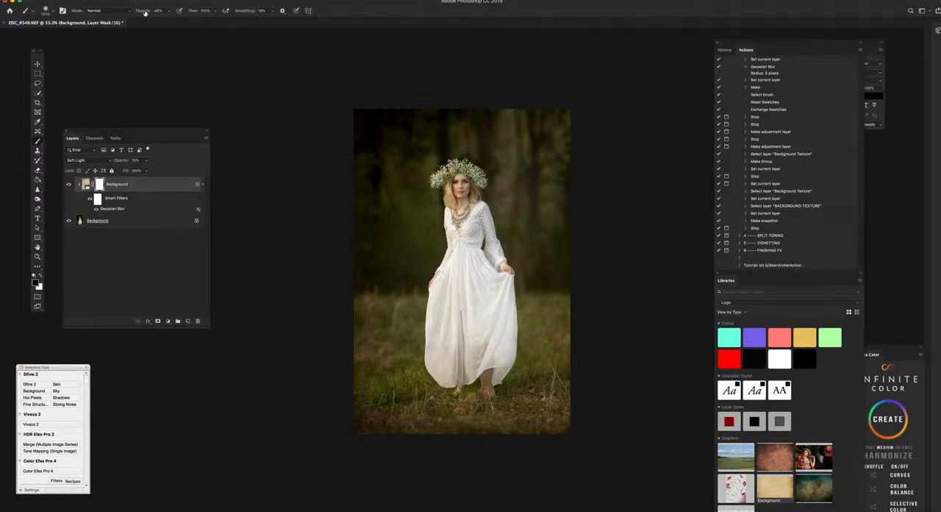
# Step: Paint the texture out over the woman on its mask with a size 200 brush at 31% opacity, and merge the layer down
pyautogui.moveTo(145, 13); pyautogui.dragTo(137, 15)
pyautogui.press('[')
pyautogui.press('[')
pyautogui.press('[')
pyautogui.press('[')
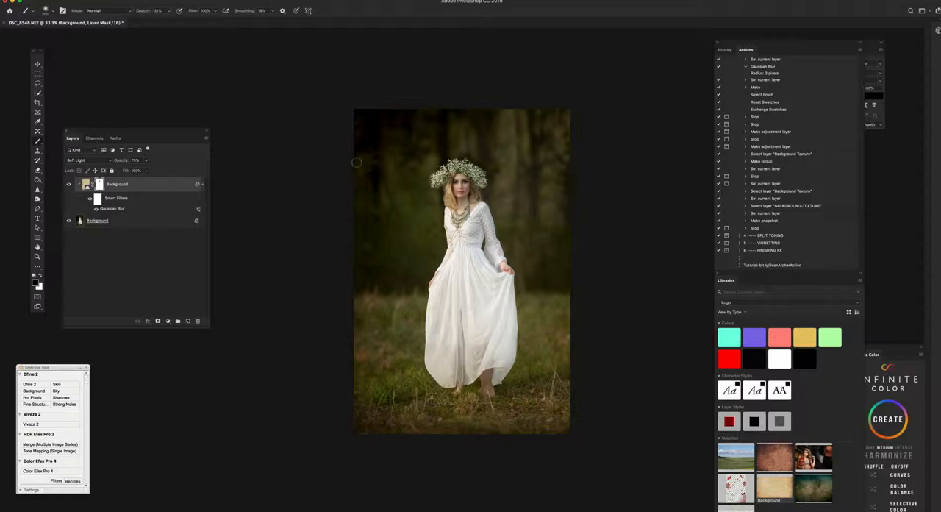
pyautogui.press('super+e')
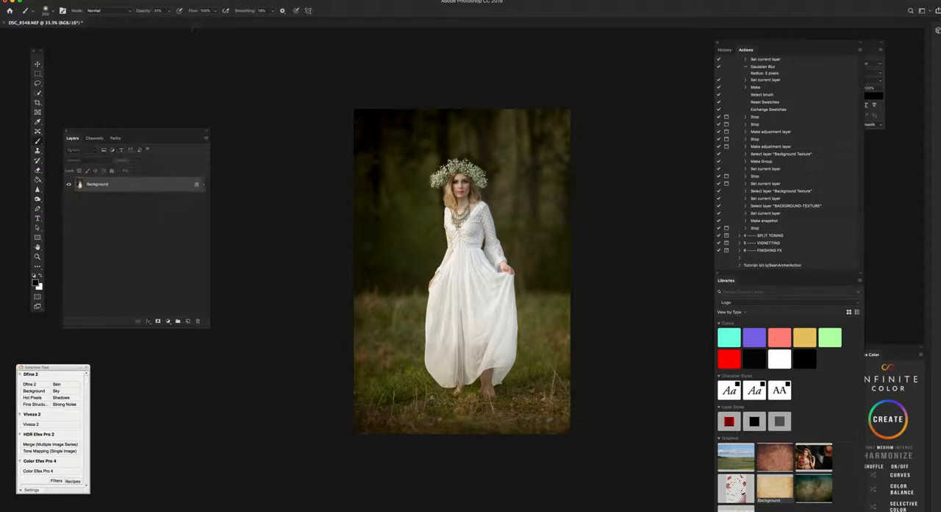
# Step: Reshape the lower hem of the white dress with Liquify, using a forward warp brush of about size 418
pyautogui.click(180, 1)
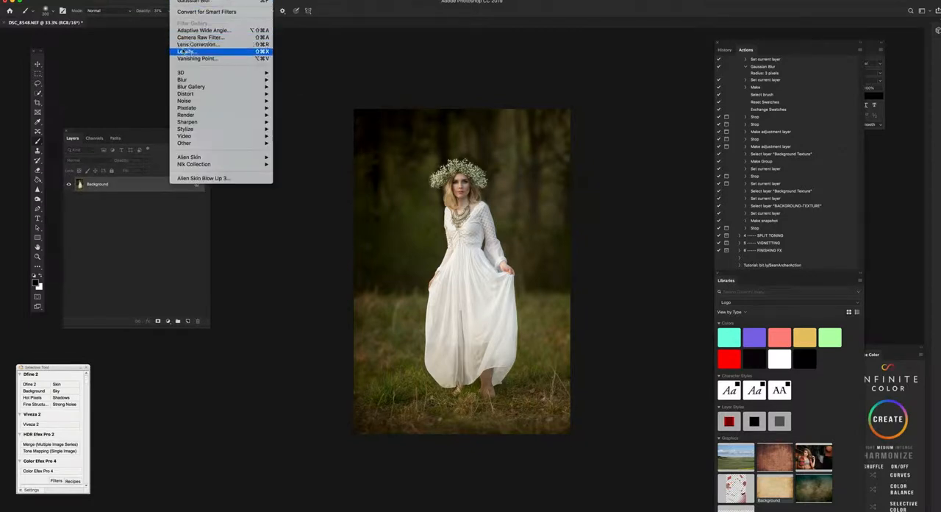
pyautogui.click(185, 51)
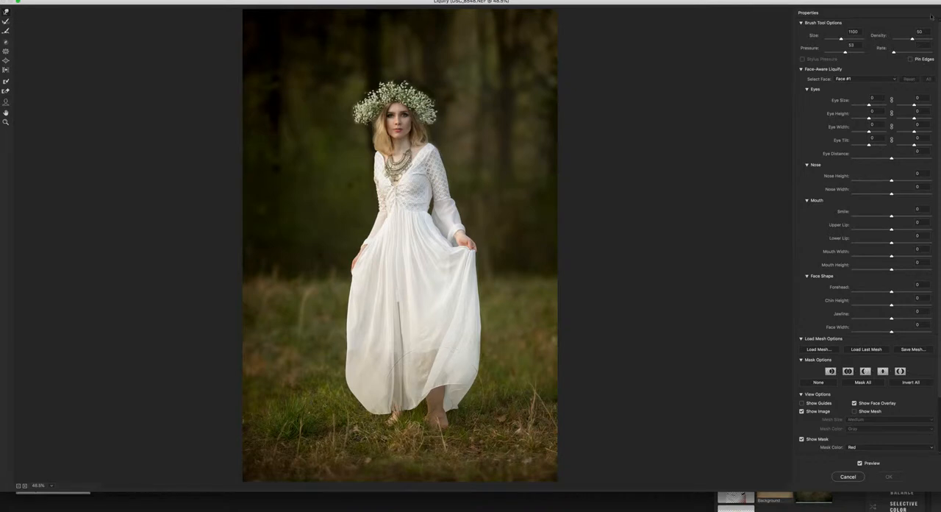
pyautogui.moveTo(841, 40); pyautogui.dragTo(837, 40)
pyautogui.moveTo(426, 396); pyautogui.dragTo(424, 383)
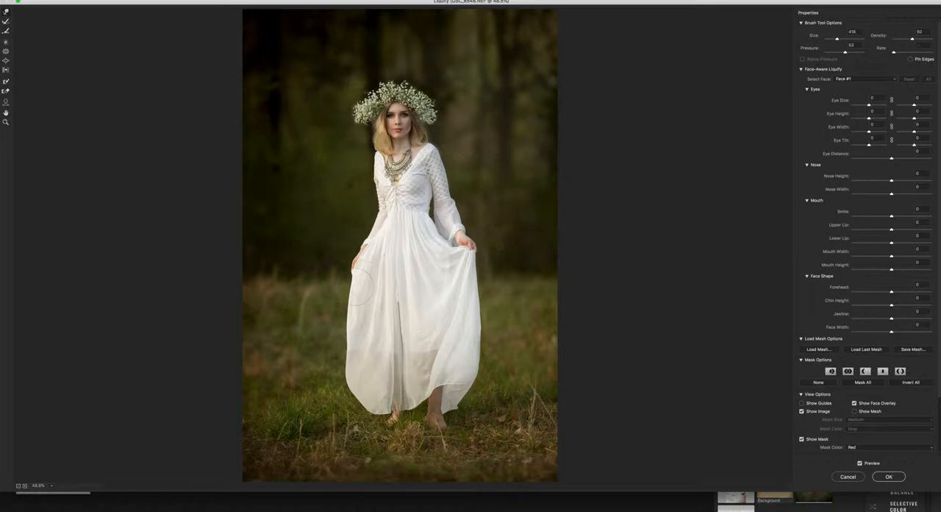
pyautogui.click(888, 476)
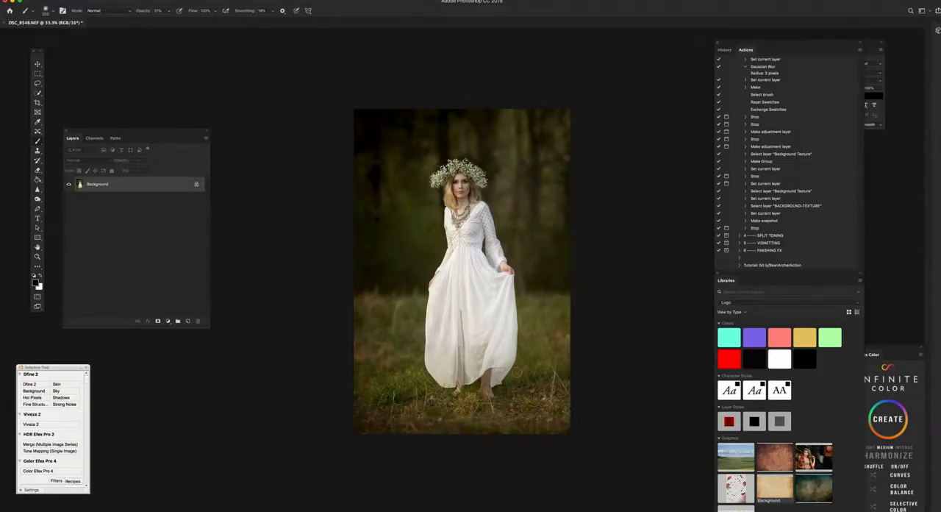
# Step: Apply the Color Efex Pro 4 Glamour Glow filter with adjusted glow, saturation and shadows, and merge the result into the Background
pyautogui.click(37, 471)
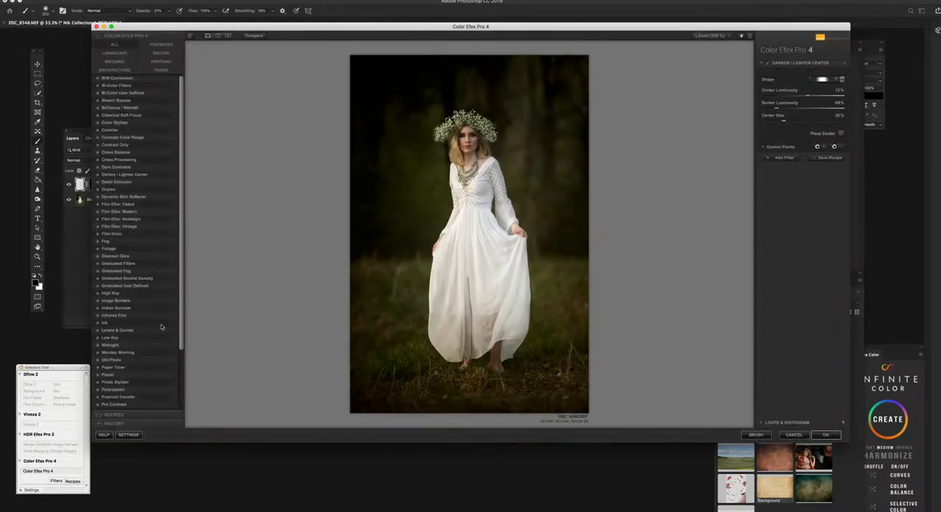
pyautogui.click(121, 256)
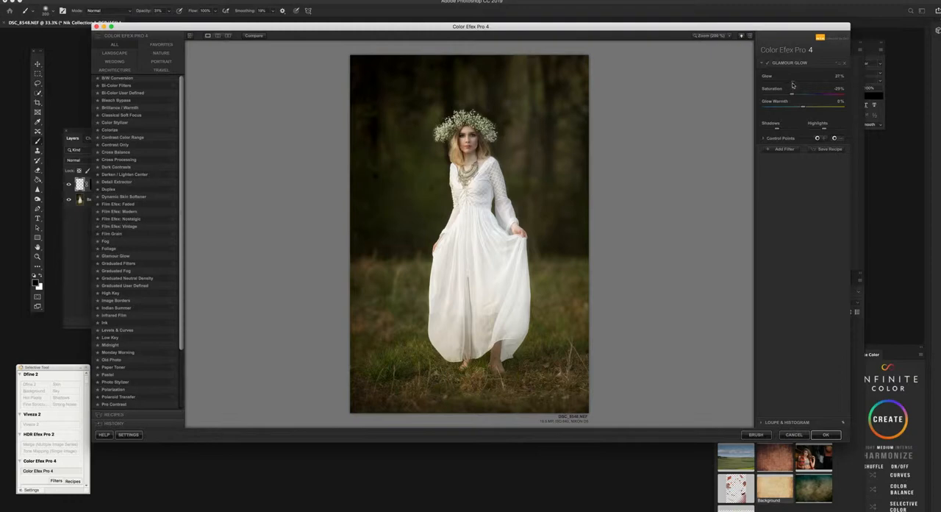
pyautogui.moveTo(795, 86); pyautogui.dragTo(812, 109)
pyautogui.moveTo(770, 130); pyautogui.dragTo(772, 130)
pyautogui.moveTo(785, 96); pyautogui.dragTo(790, 97)
pyautogui.click(768, 64)
pyautogui.click(769, 64)
pyautogui.click(826, 435)
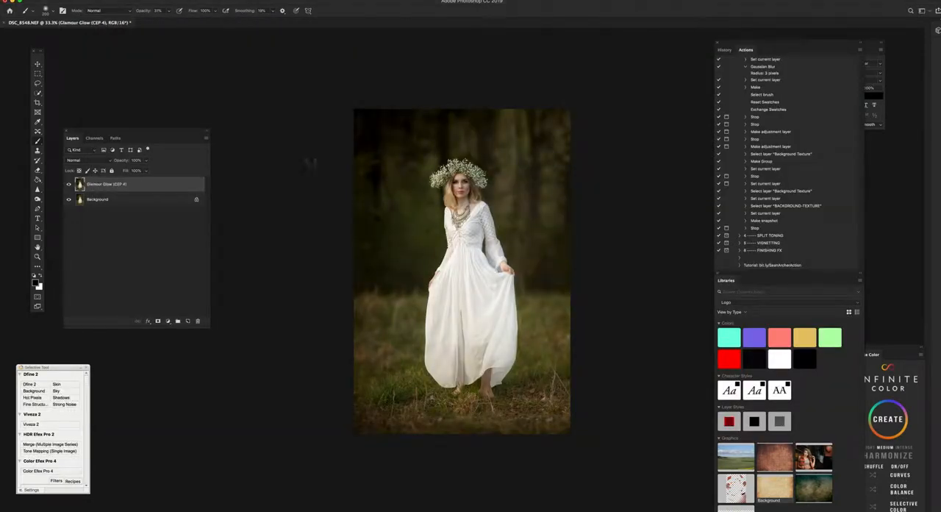
pyautogui.press('super+z')
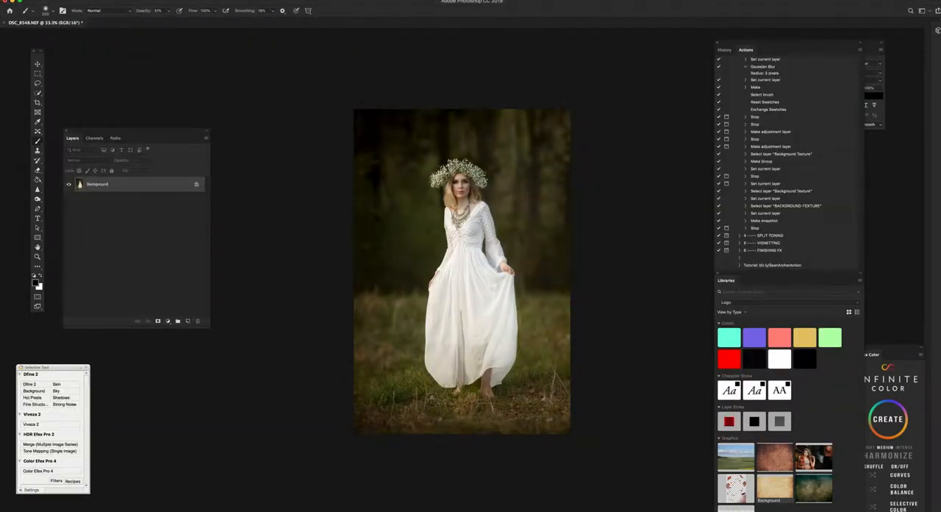
# Step: Save the flattened retouched portrait as DSC_8548-Edit.tif
pyautogui.click(64, 1)
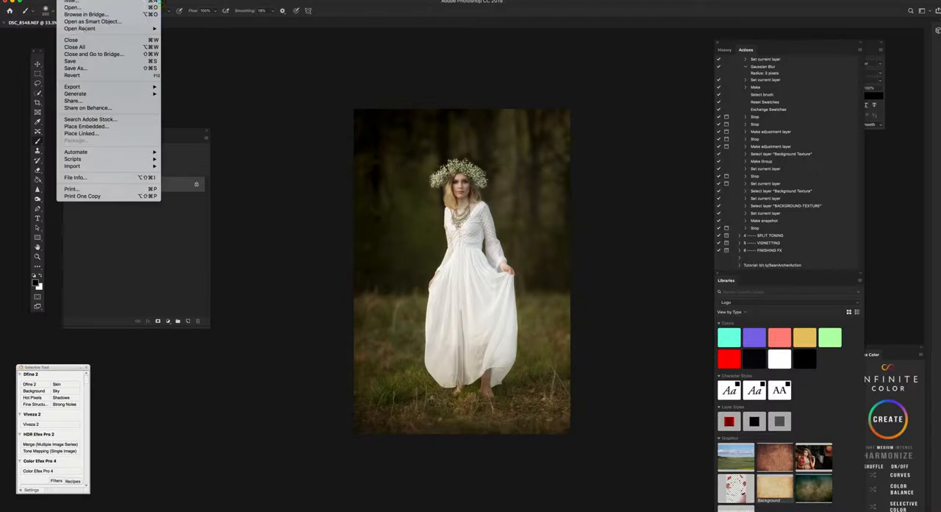
pyautogui.click(89, 65)
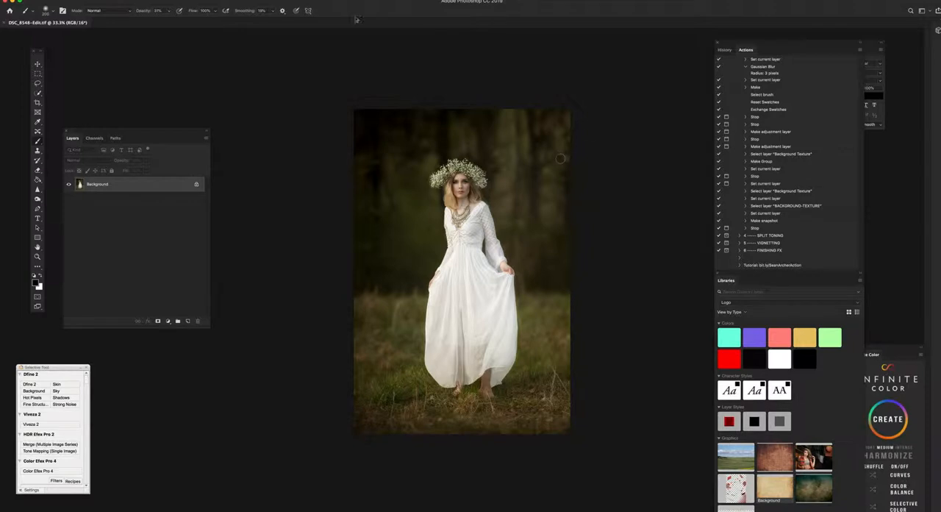
pyautogui.click(180, 1)
pyautogui.moveTo(213, 159)
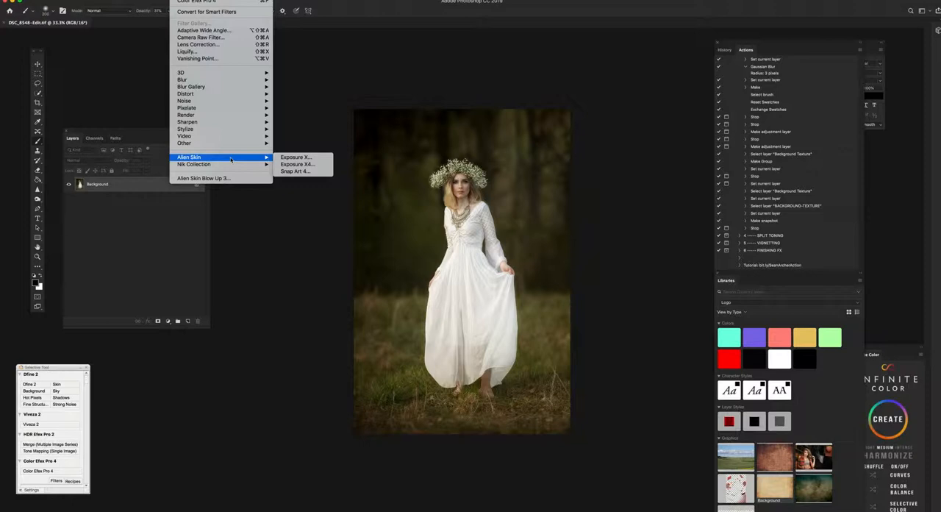
pyautogui.click(297, 94)
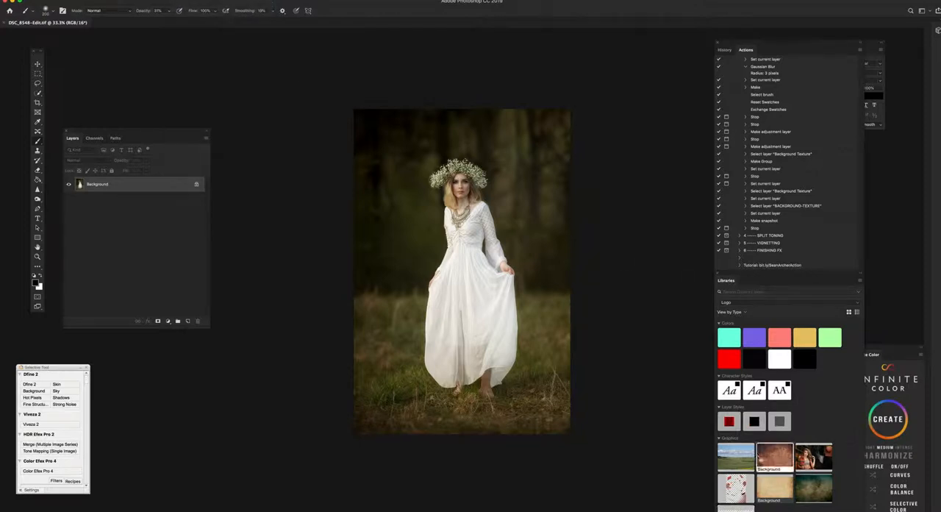
# Step: Place the photographer's gold logo, scaled down small, over the dark woods beside the woman's shoulder and set its opacity to about 76%
pyautogui.moveTo(776, 485); pyautogui.dragTo(507, 302)
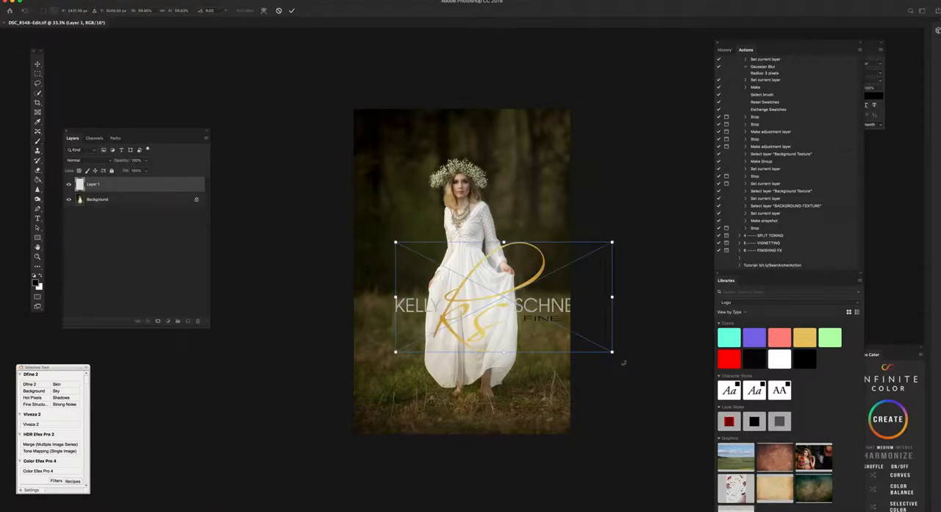
pyautogui.moveTo(611, 351)
pyautogui.mouseDown()
pyautogui.moveTo(559, 287)
pyautogui.moveTo(487, 247)
pyautogui.moveTo(444, 251)
pyautogui.moveTo(417, 212)
pyautogui.mouseUp()
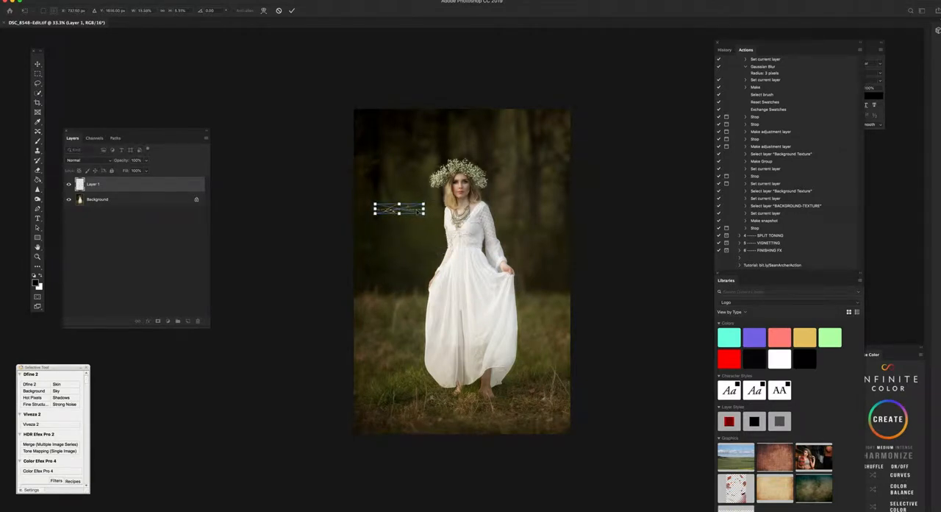
pyautogui.press('Return')
pyautogui.press('b')
pyautogui.click(147, 159)
pyautogui.moveTo(148, 171); pyautogui.dragTo(140, 171)
# Step: Save a JPEG copy named DSC_8548-Edit.jpg in the Alabama Workshop LOGO folder
pyautogui.click(75, 2)
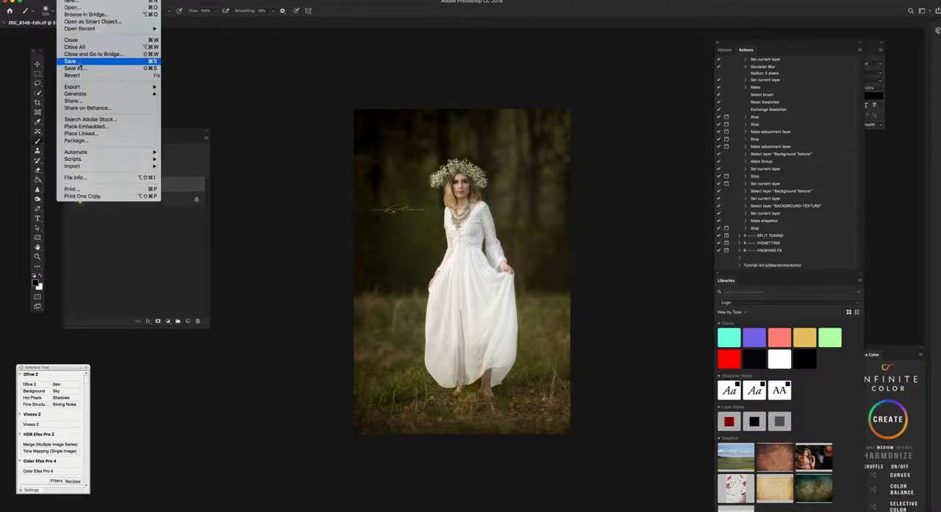
pyautogui.click(73, 68)
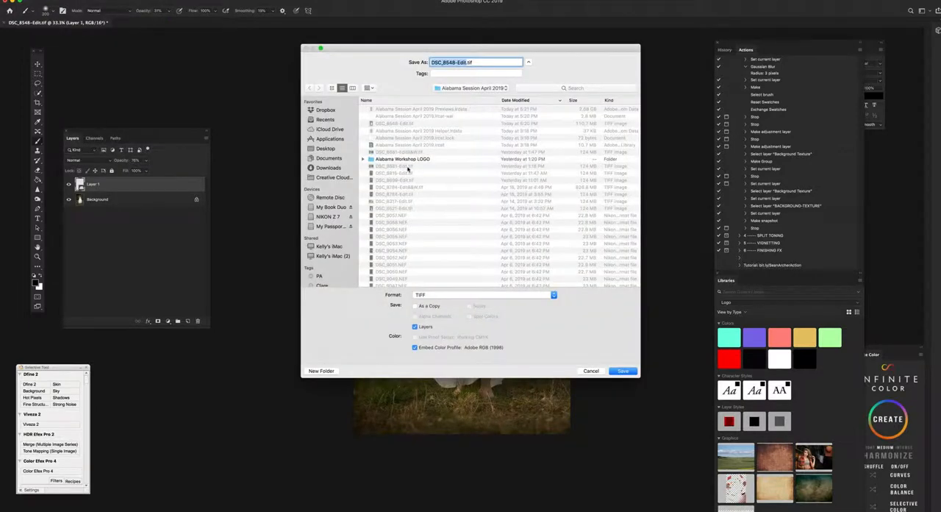
pyautogui.click(405, 160)
pyautogui.click(447, 296)
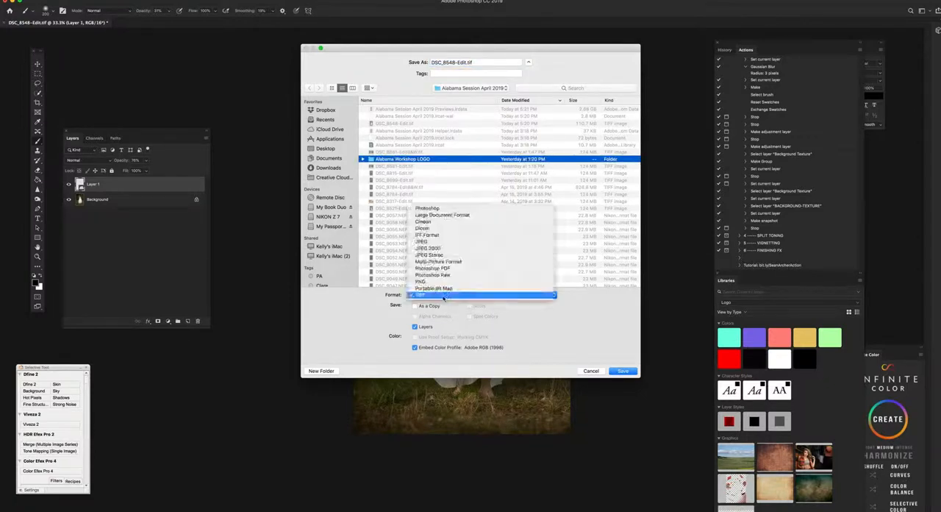
pyautogui.click(434, 242)
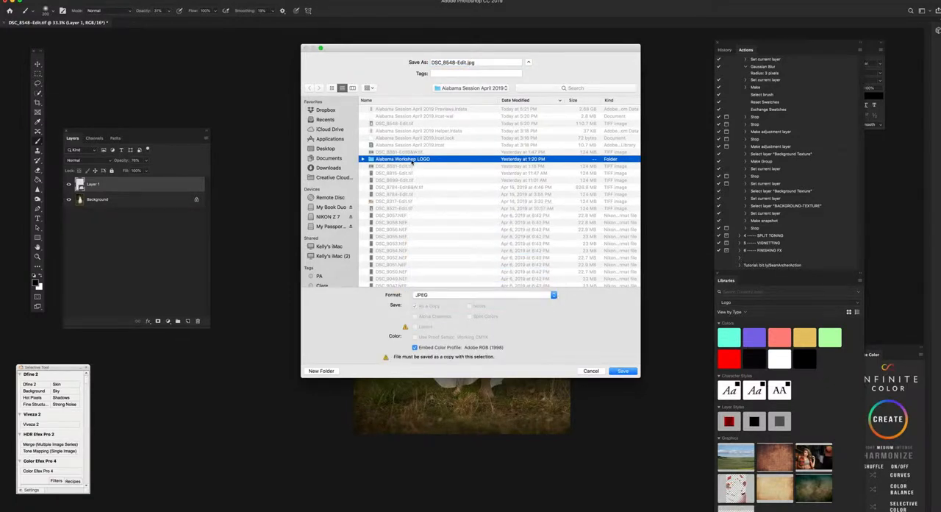
pyautogui.doubleClick(412, 160)
pyautogui.click(622, 370)
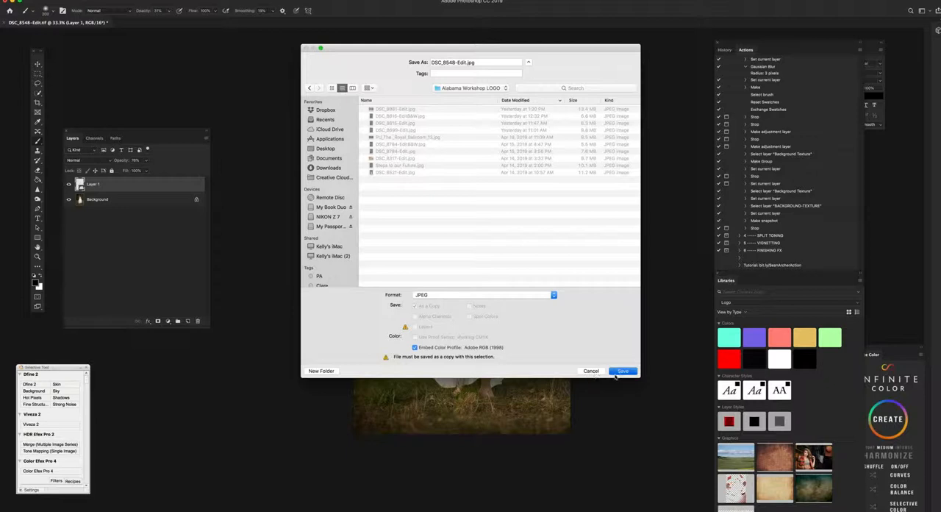
pyautogui.click(521, 134)
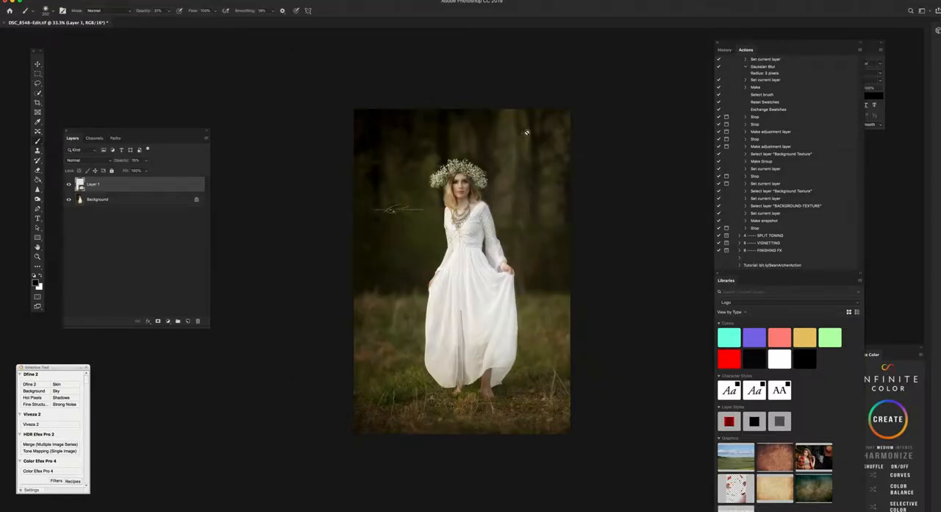
# Step: Switch to Lightroom Classic and compare the edited DSC_8548-Edit.tif with the original DSC_8548.NEF
pyautogui.press('super+equal')
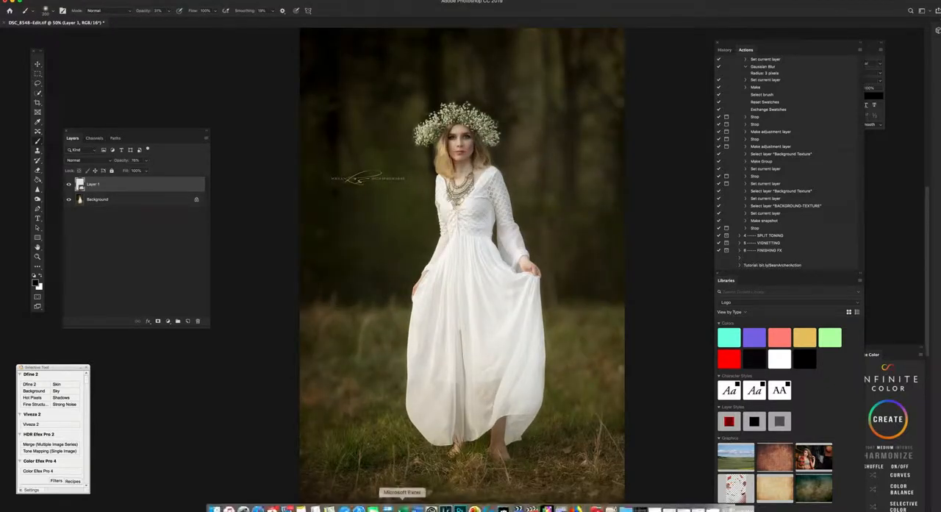
pyautogui.click(445, 507)
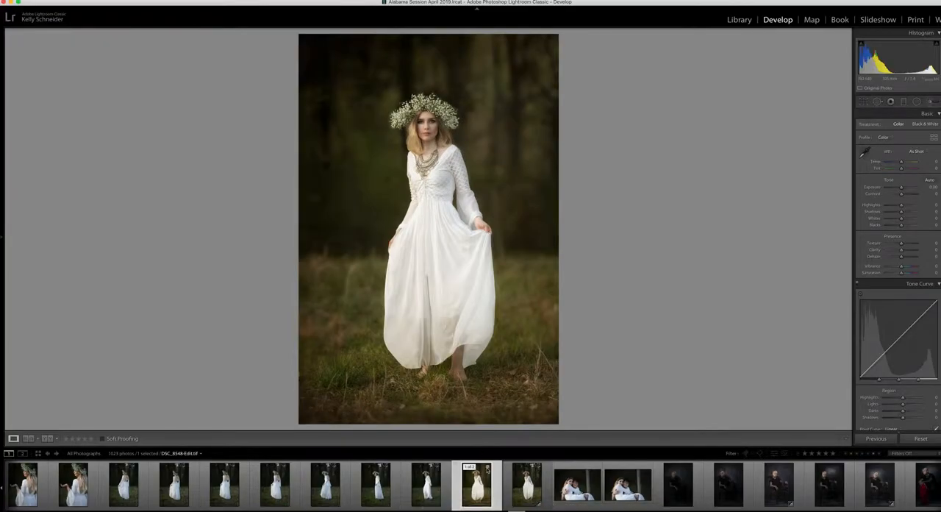
pyautogui.press('Right')
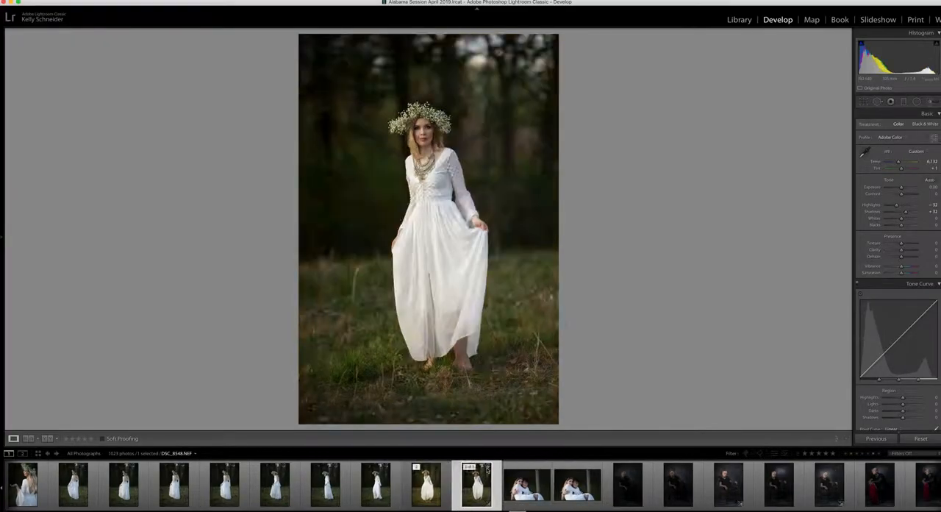
pyautogui.press('Left')
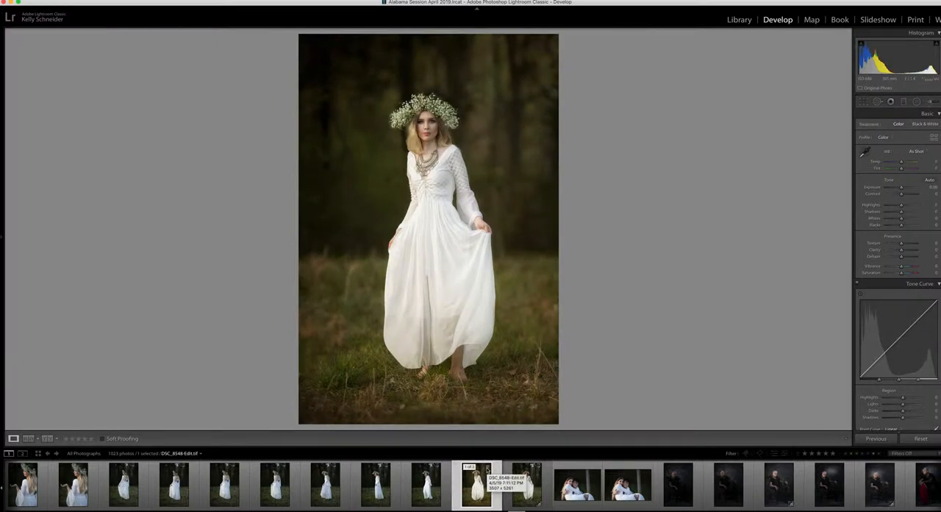
pyautogui.press('Right')
pyautogui.press('Left')
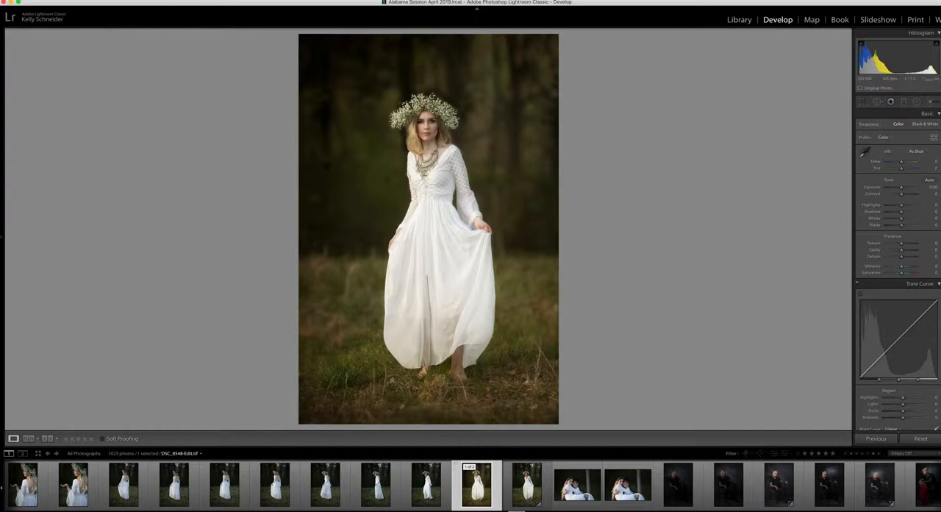
pyautogui.click(755, 1)
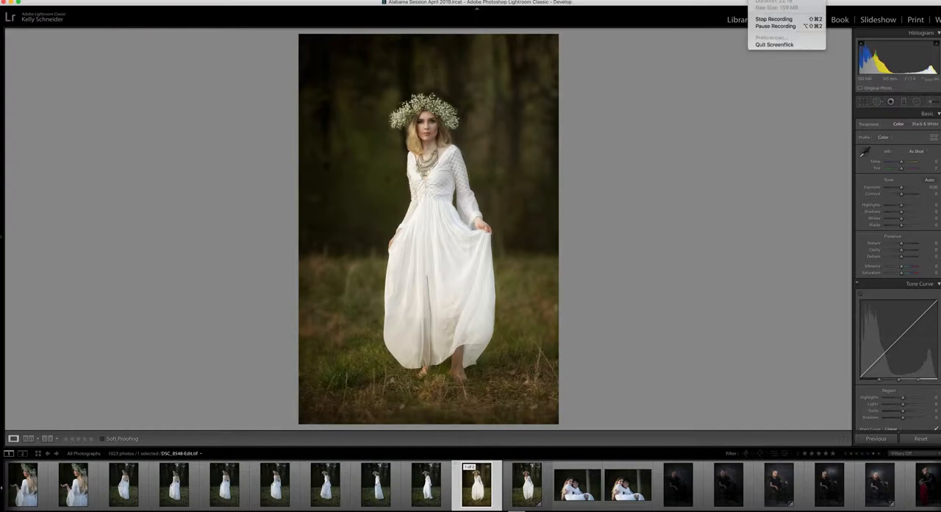